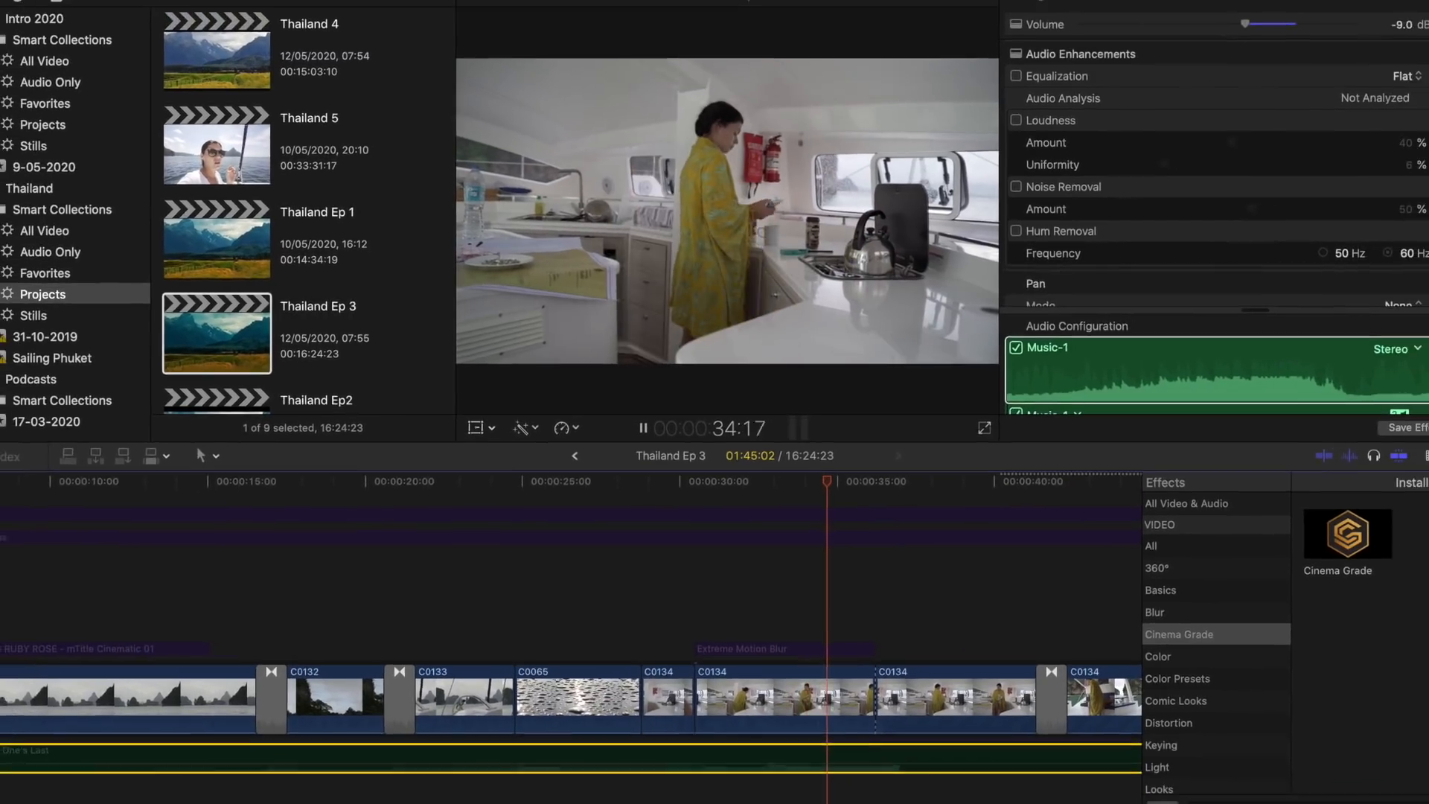
# - Stop playback and turn on the FCPX Stabilizer 2.0 (4K) effect on the opening clip C0130, comparing the shot with and without it
pyautogui.press('space')
pyautogui.hscroll(-5, 11, 572)
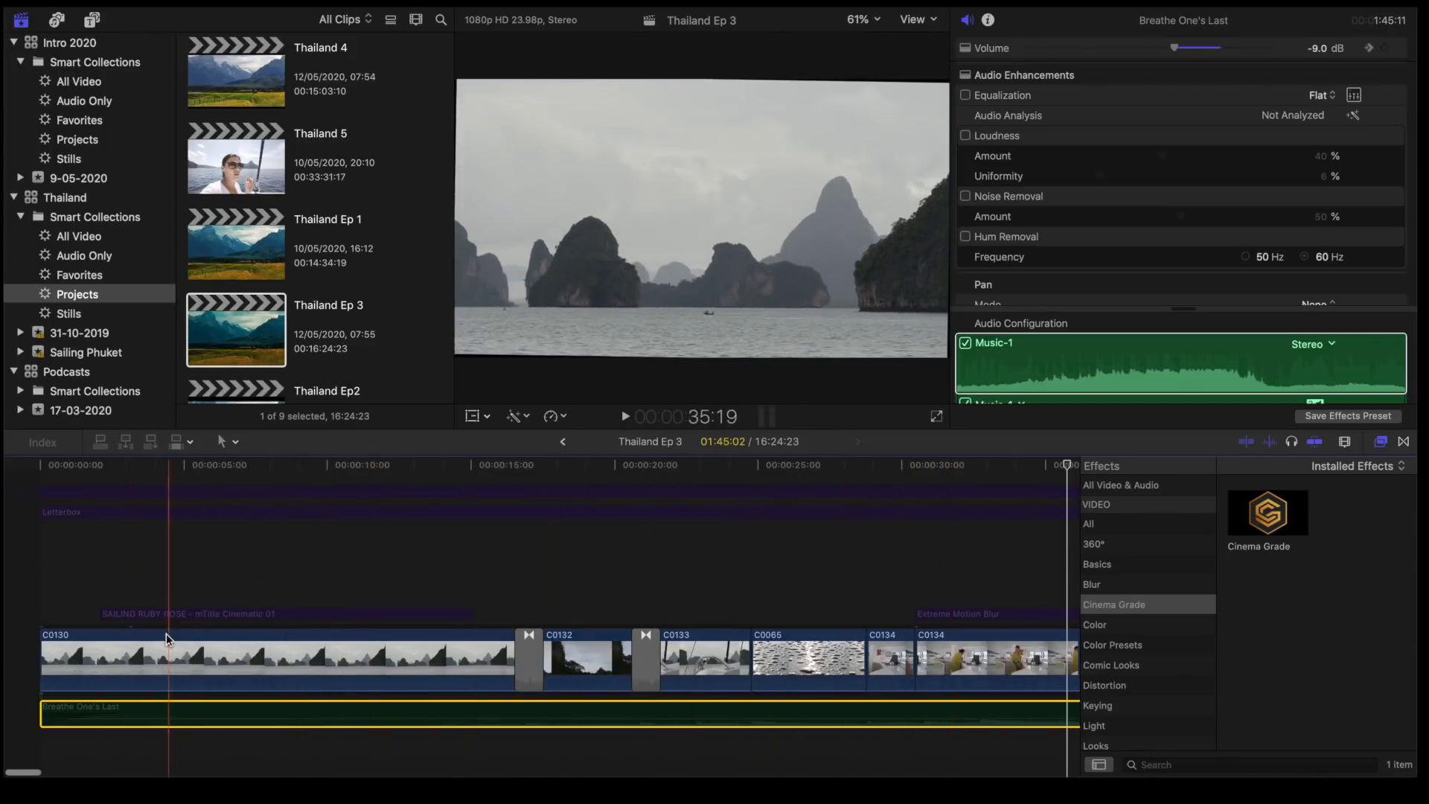
pyautogui.click(161, 652)
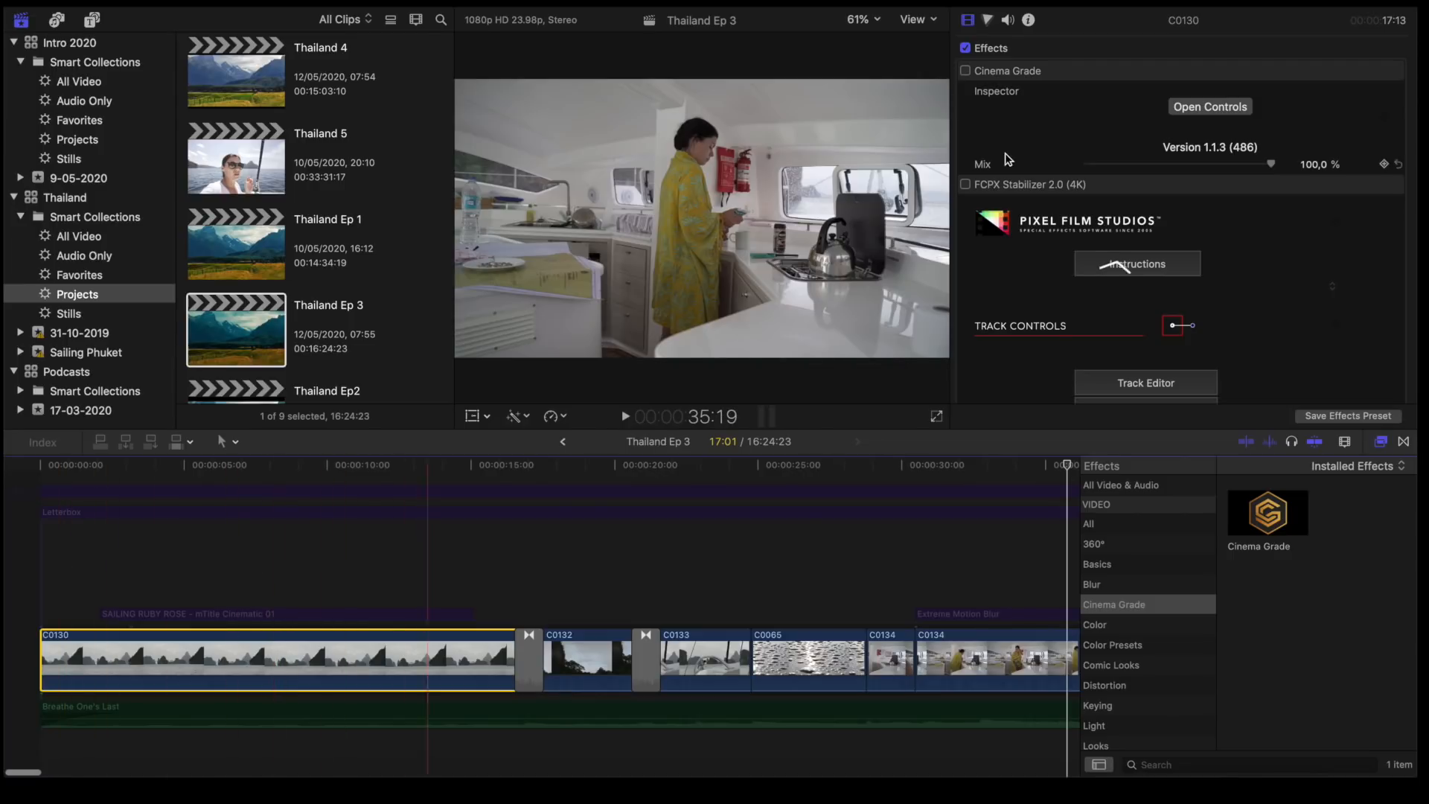
pyautogui.click(966, 185)
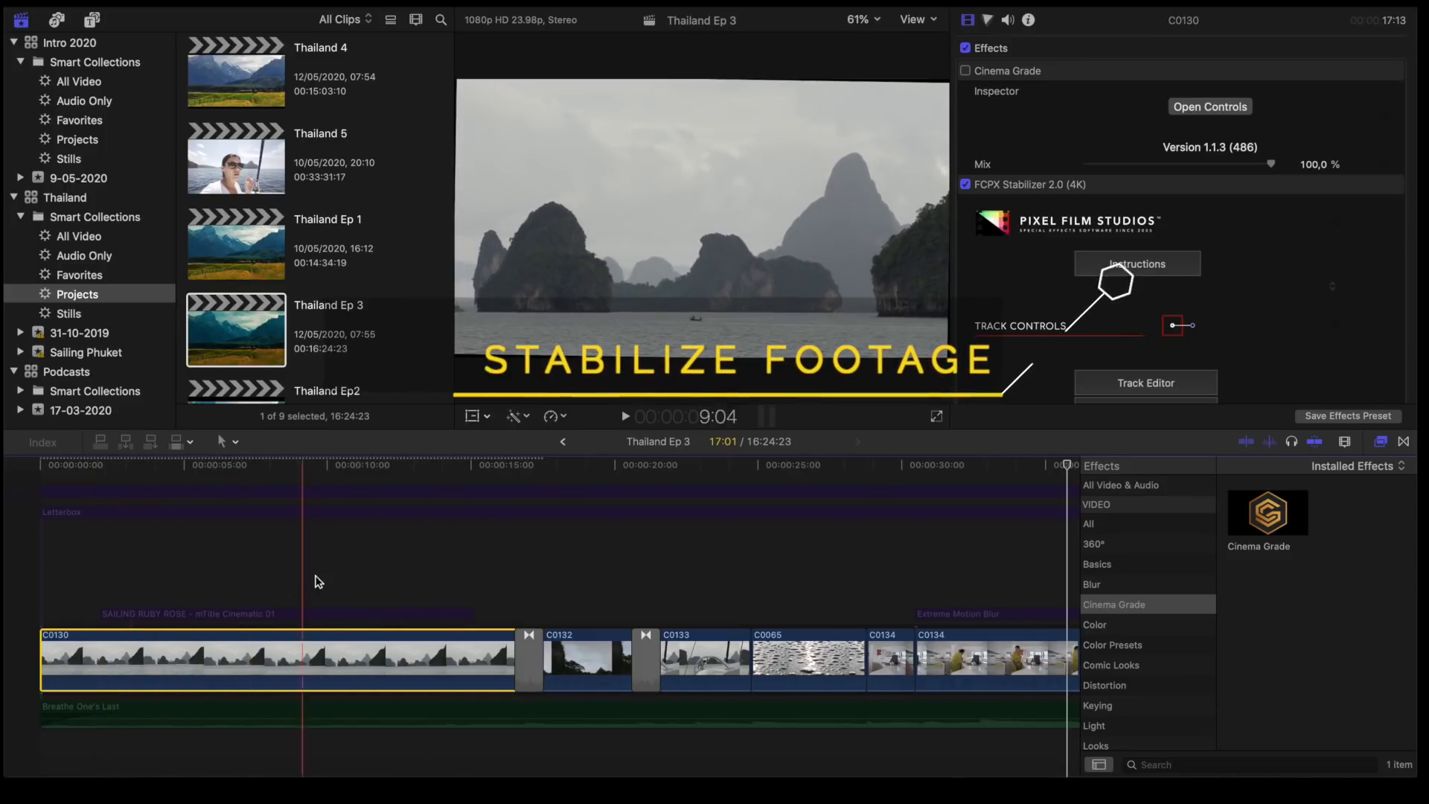
pyautogui.click(965, 184)
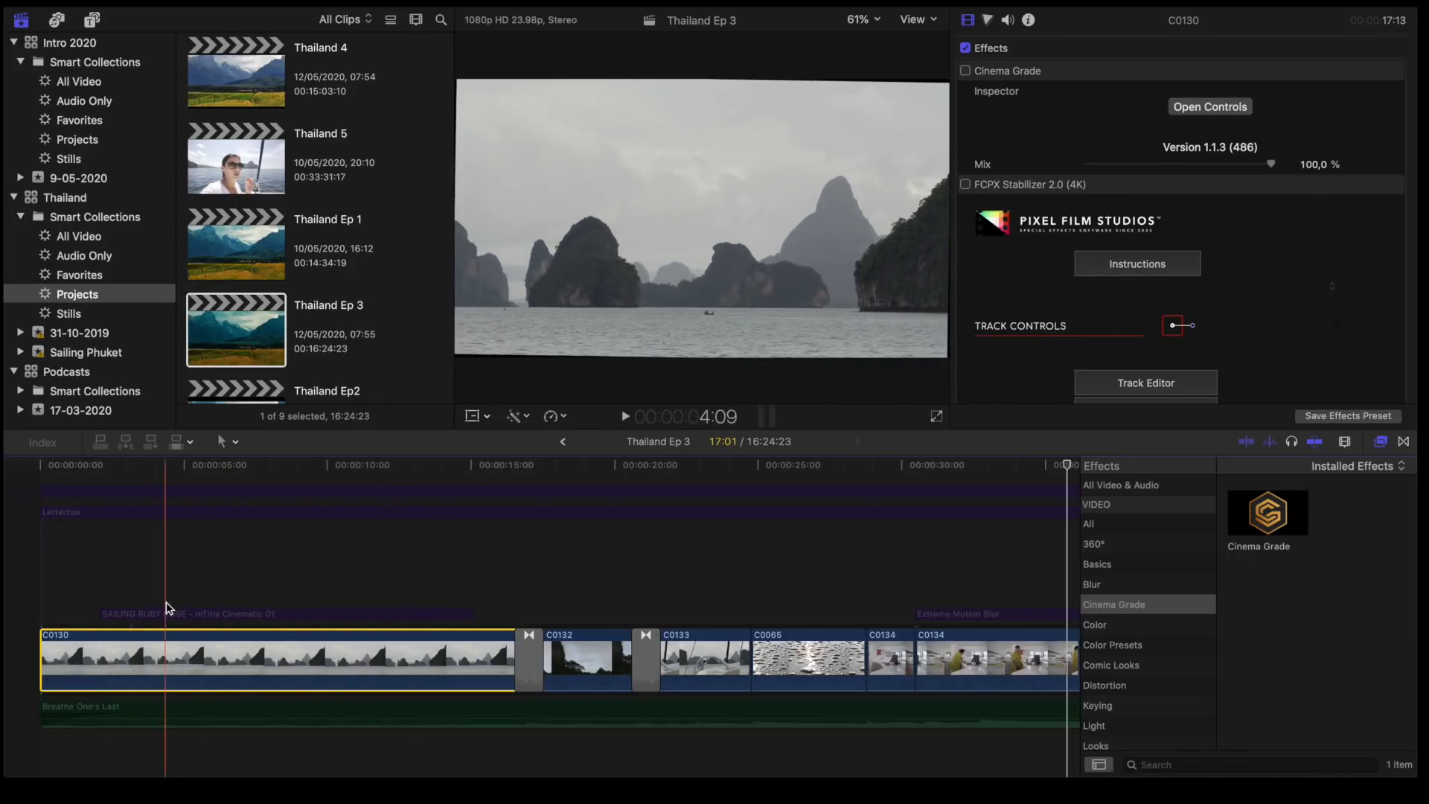
pyautogui.click(966, 185)
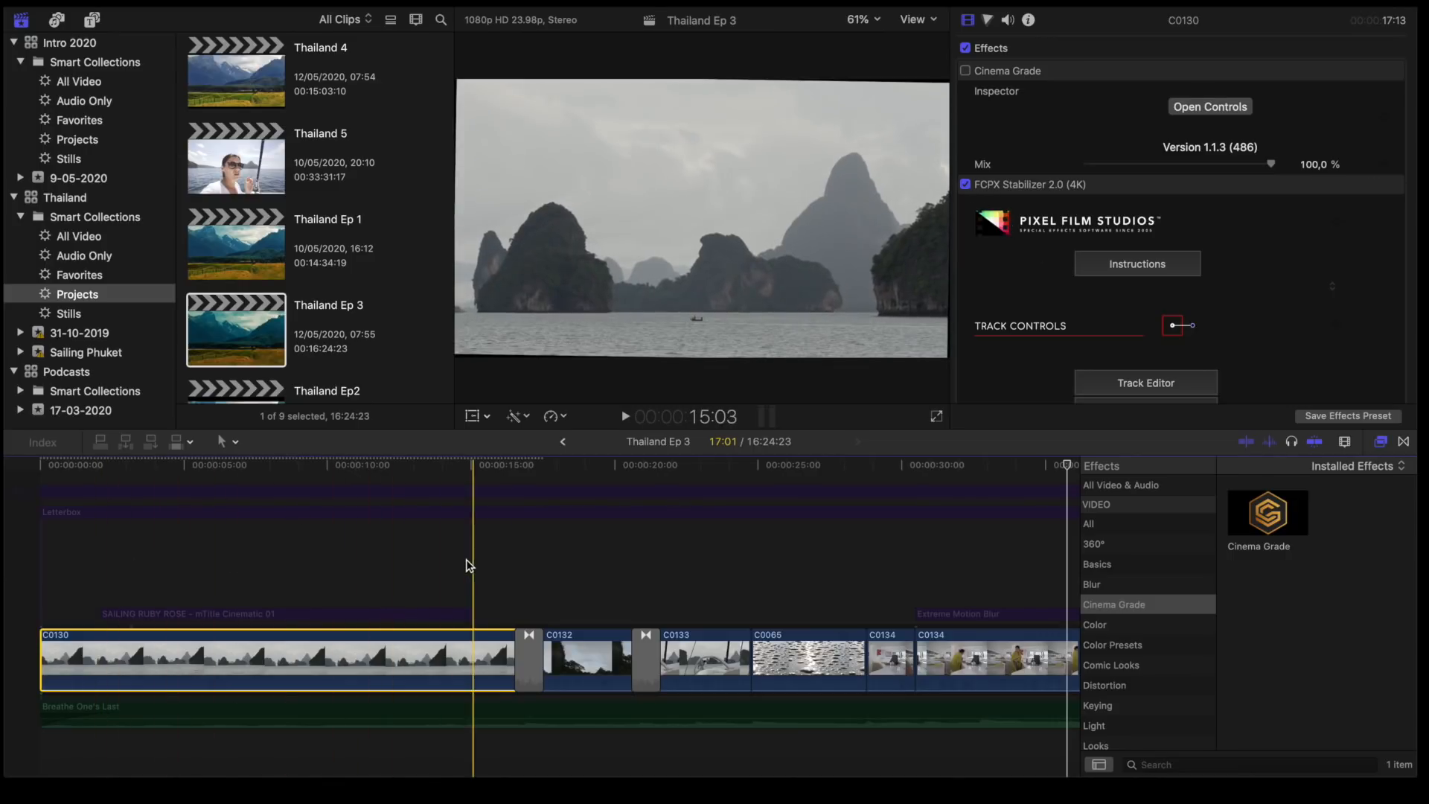
# - Open the Track Editor of clip C0130's stabilizer to view its tracking data, and close it without saving
pyautogui.click(1131, 384)
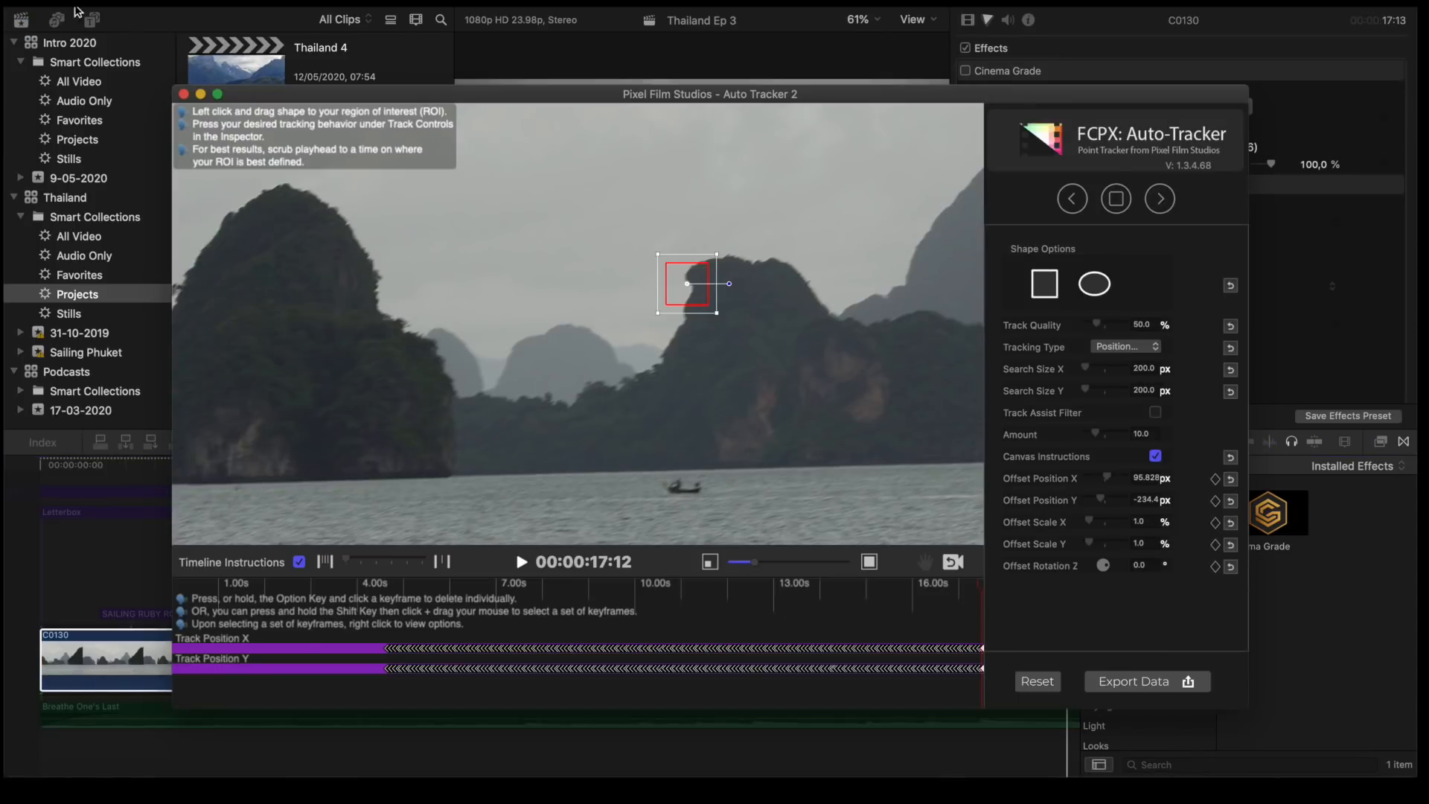
pyautogui.click(184, 95)
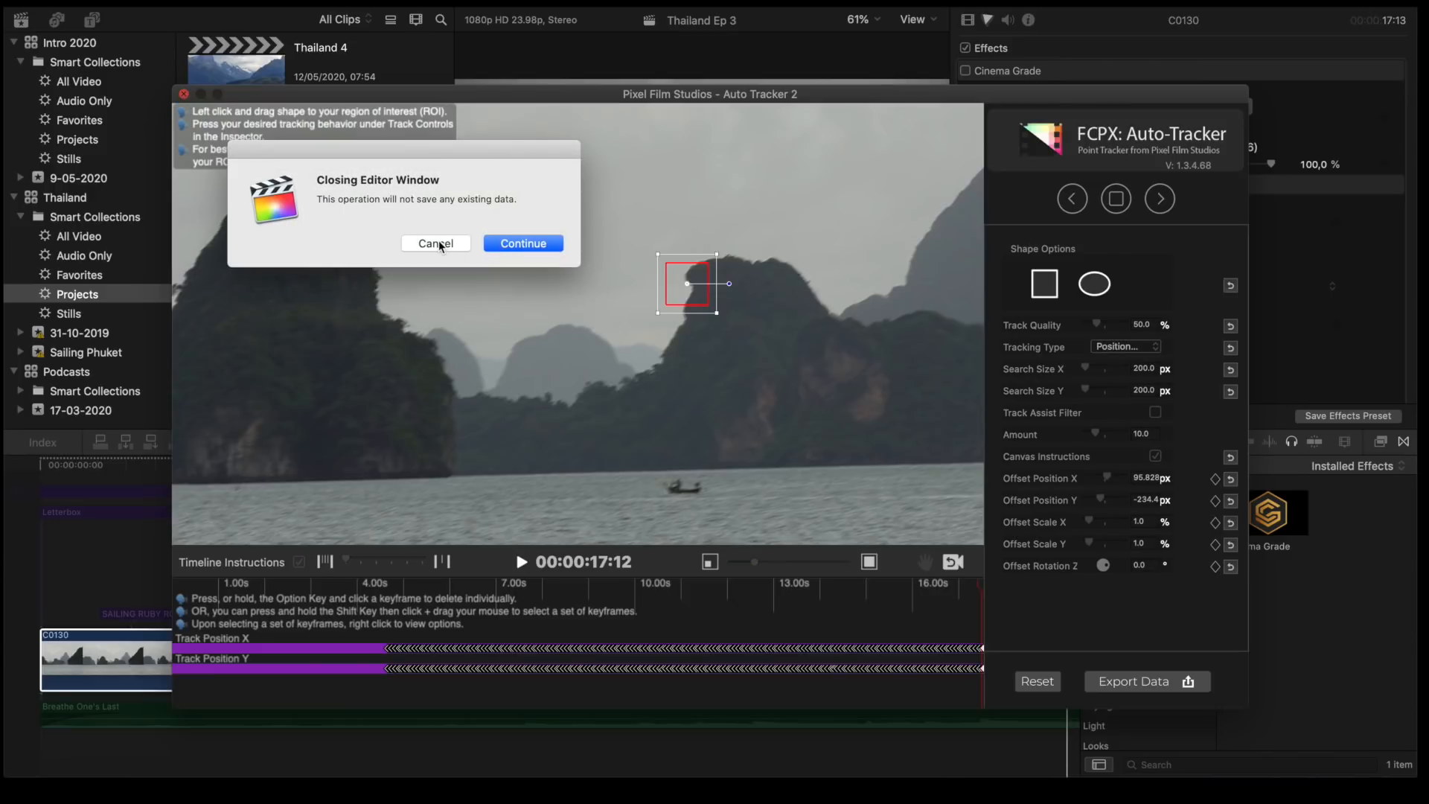
pyautogui.click(502, 256)
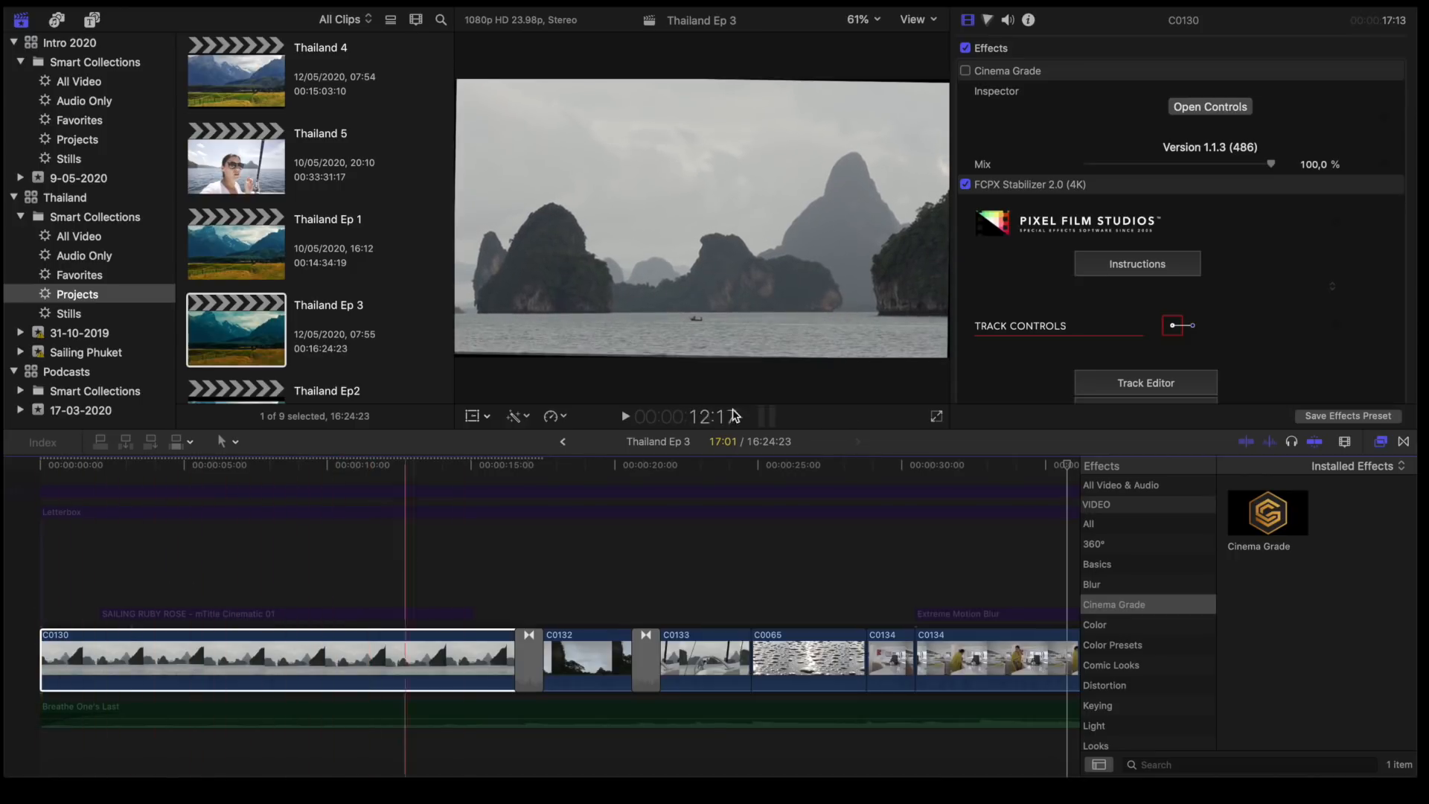
# - Review the FCPX Stabilizer 2.0 (4K) settings on clip C0130 and on clip C0132
pyautogui.scroll(-5, 1249, 227)
pyautogui.scroll(4, 1248, 227)
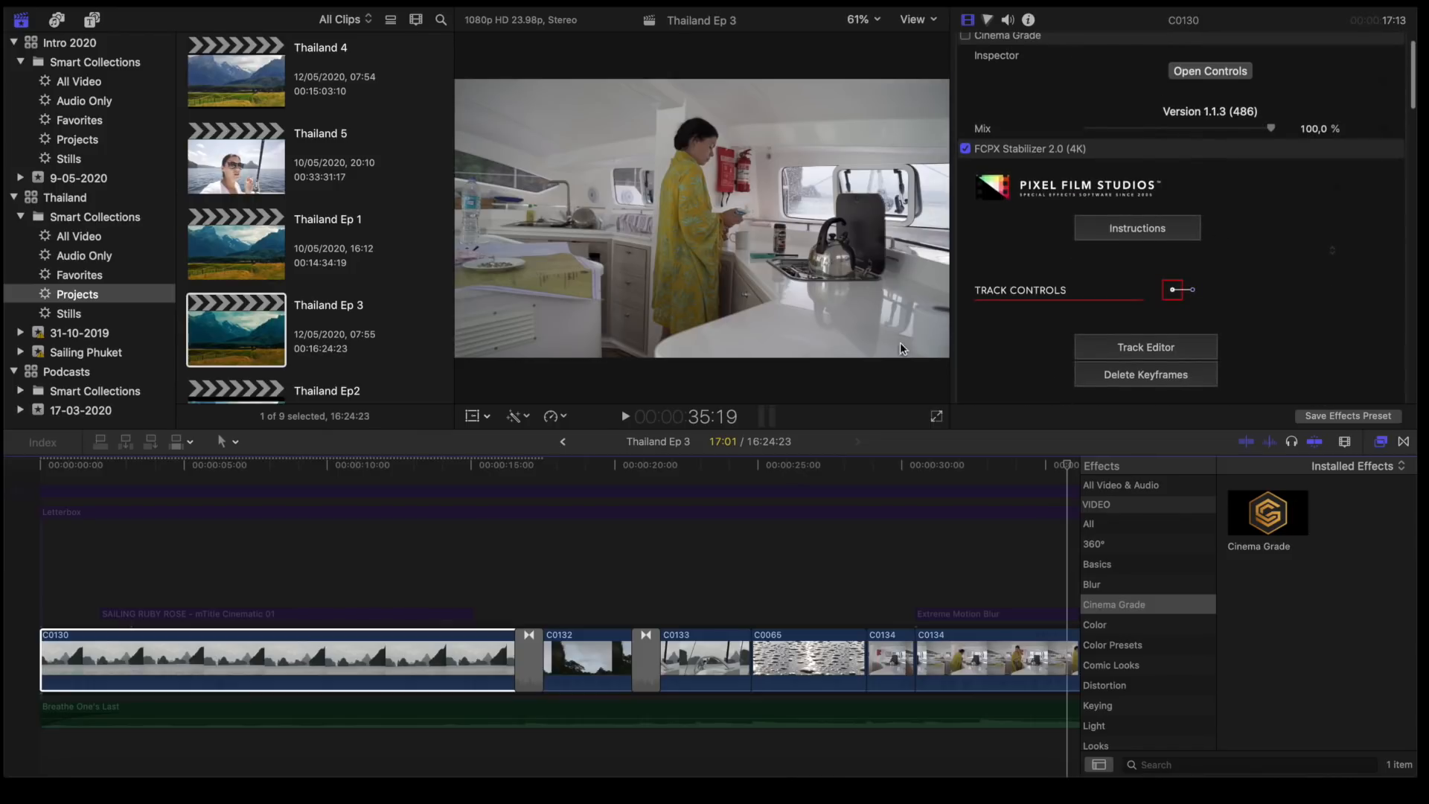
pyautogui.click(584, 637)
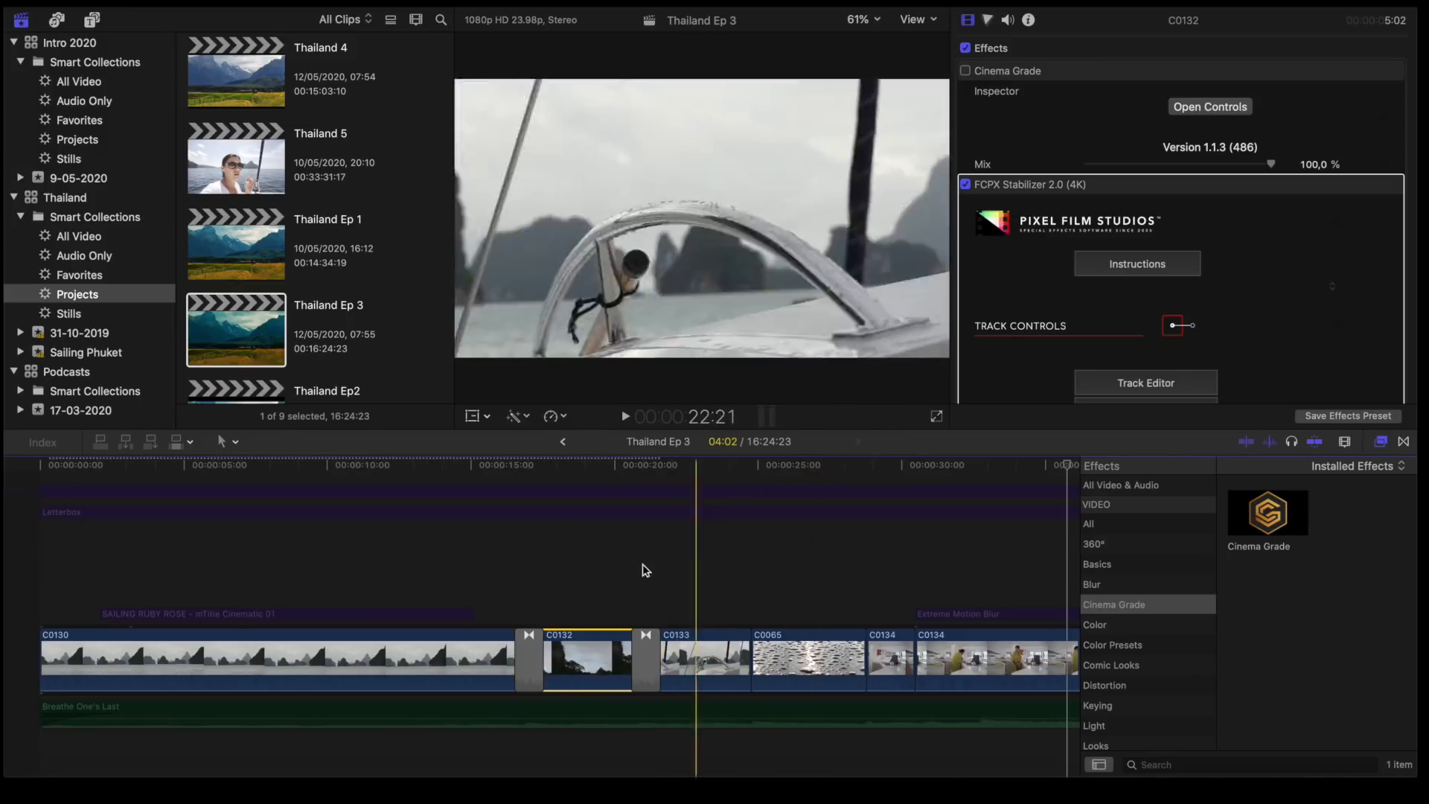
# - Enable the Extreme Motion Blur title above clip C0134, previewing the start of the sequence in between
pyautogui.hscroll(5, 494, 584)
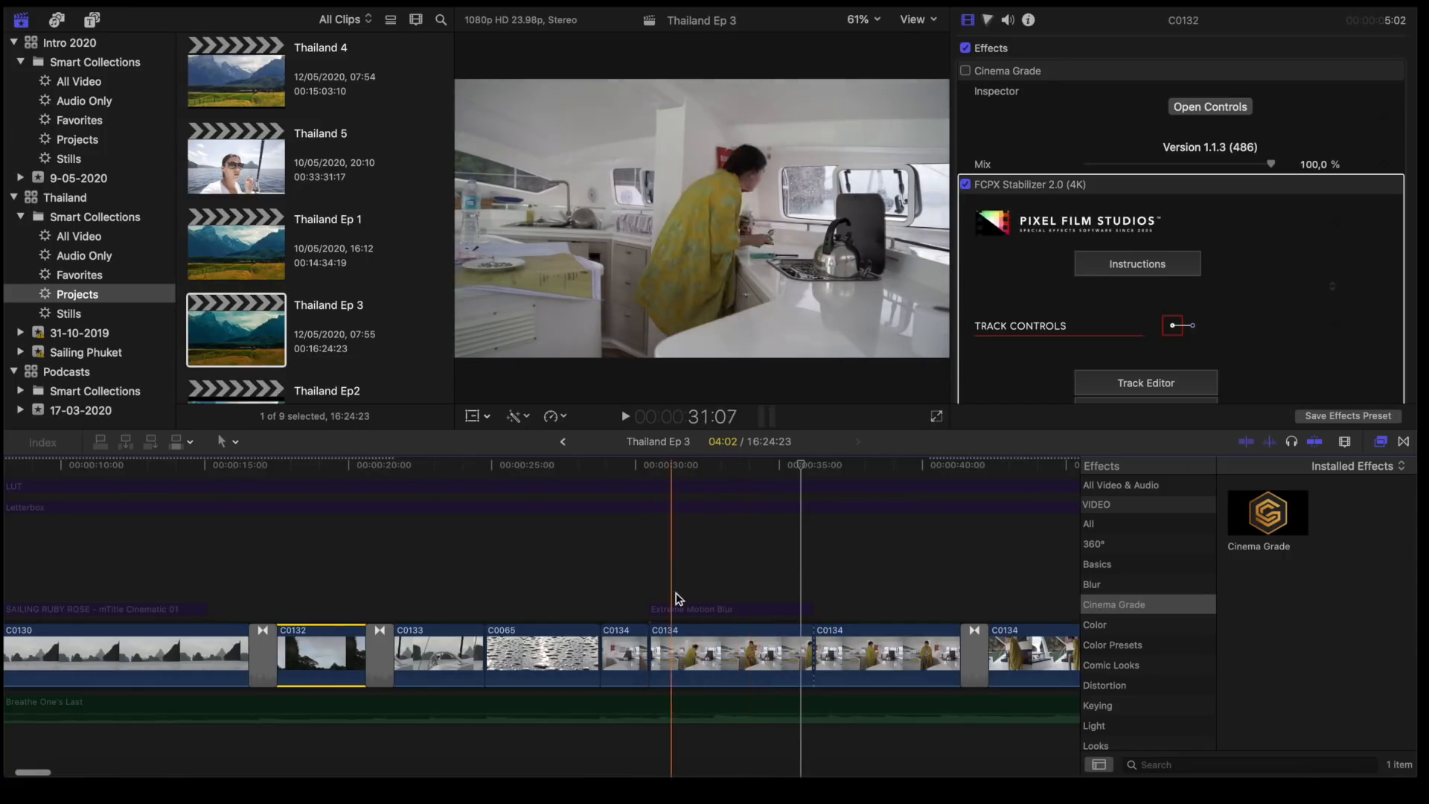
pyautogui.scroll(-2, 711, 597)
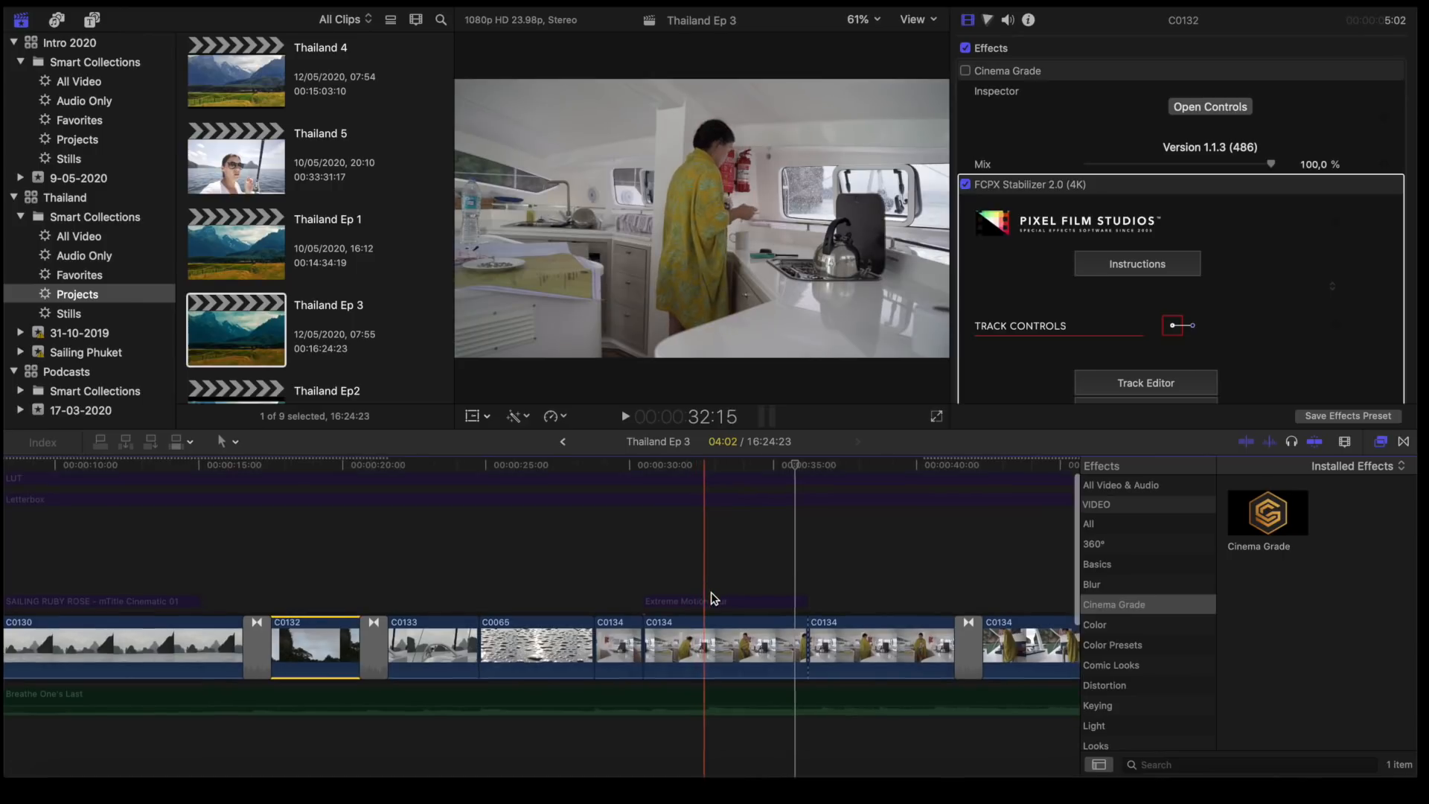
pyautogui.click(704, 593)
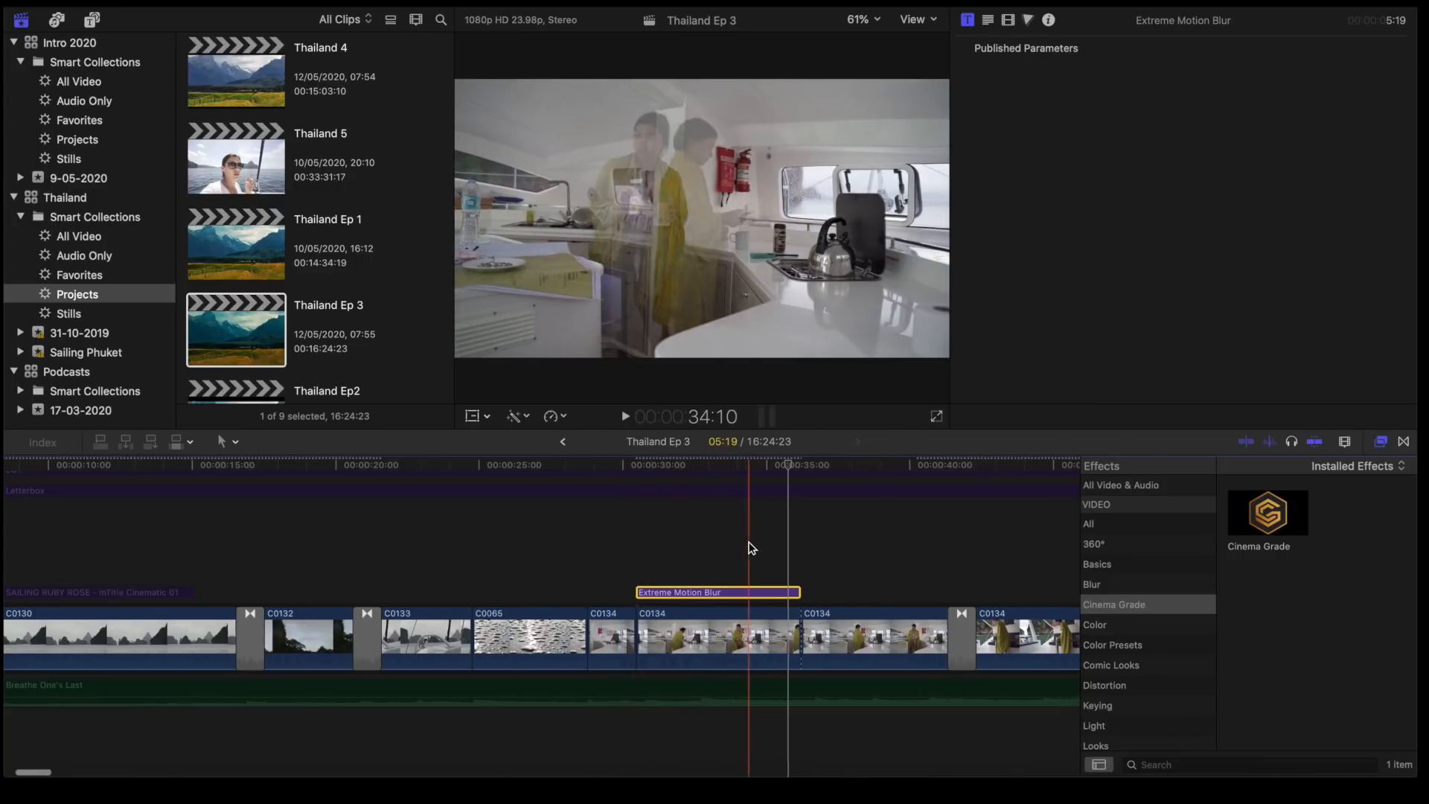
pyautogui.hscroll(-10, 751, 548)
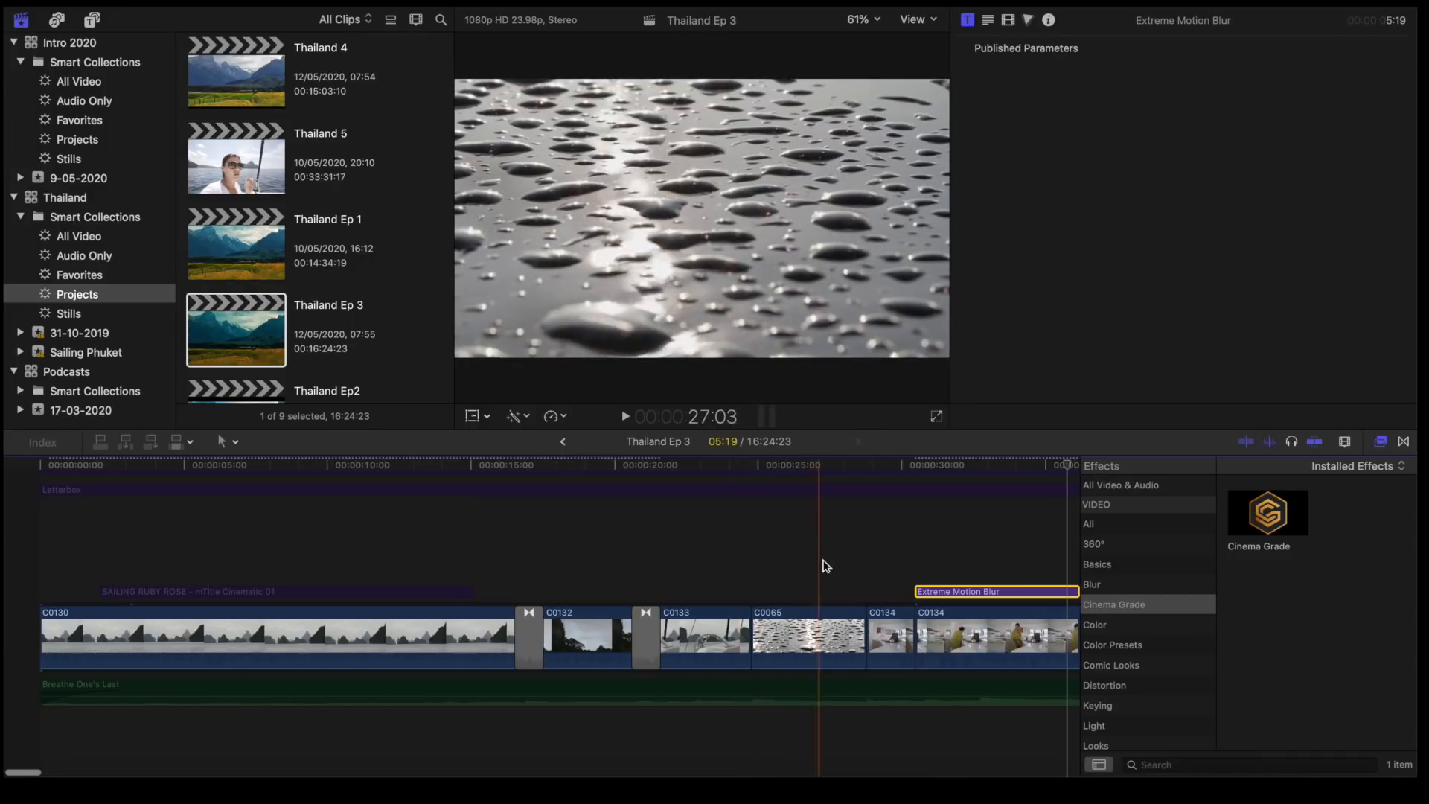
pyautogui.scroll(1, 447, 544)
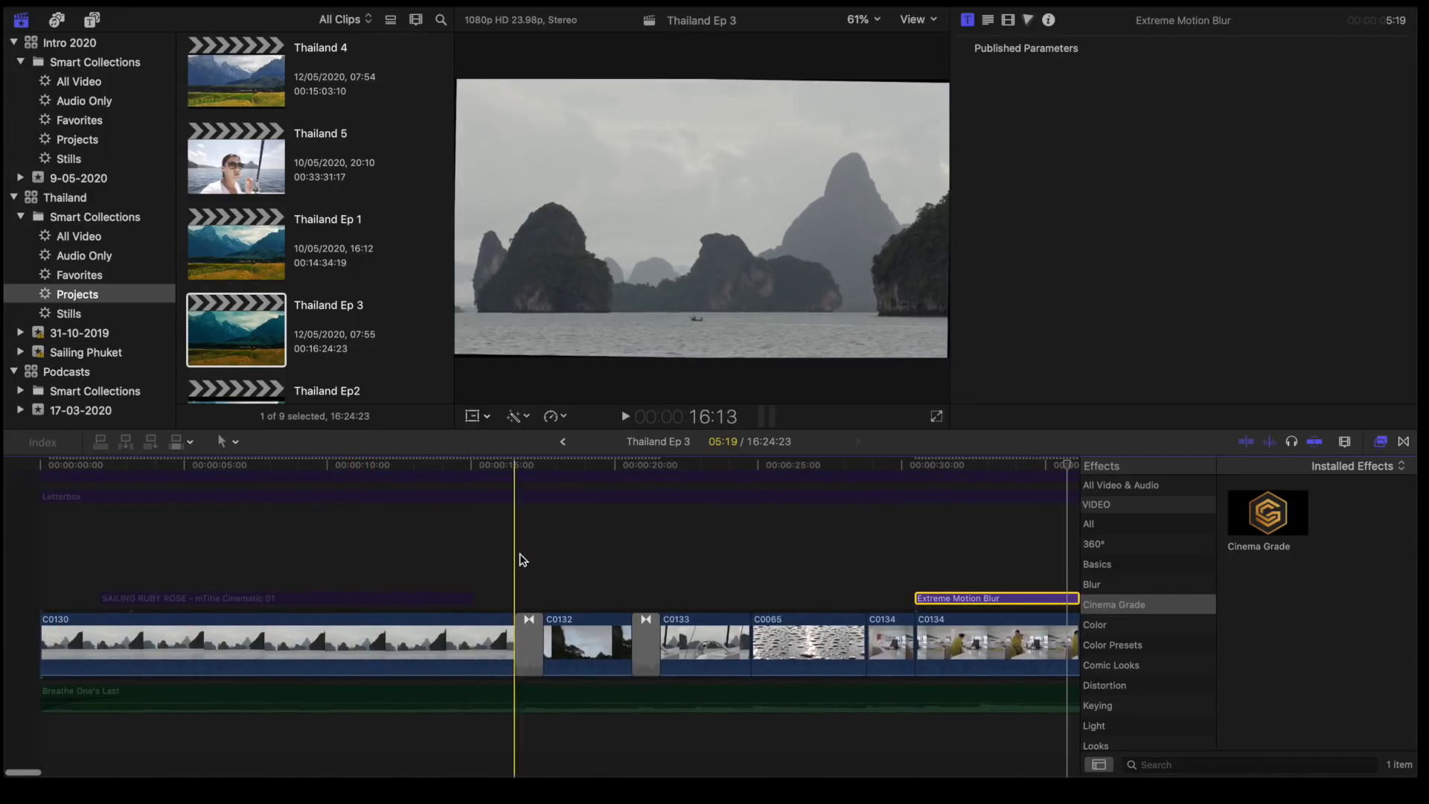
pyautogui.press('space')
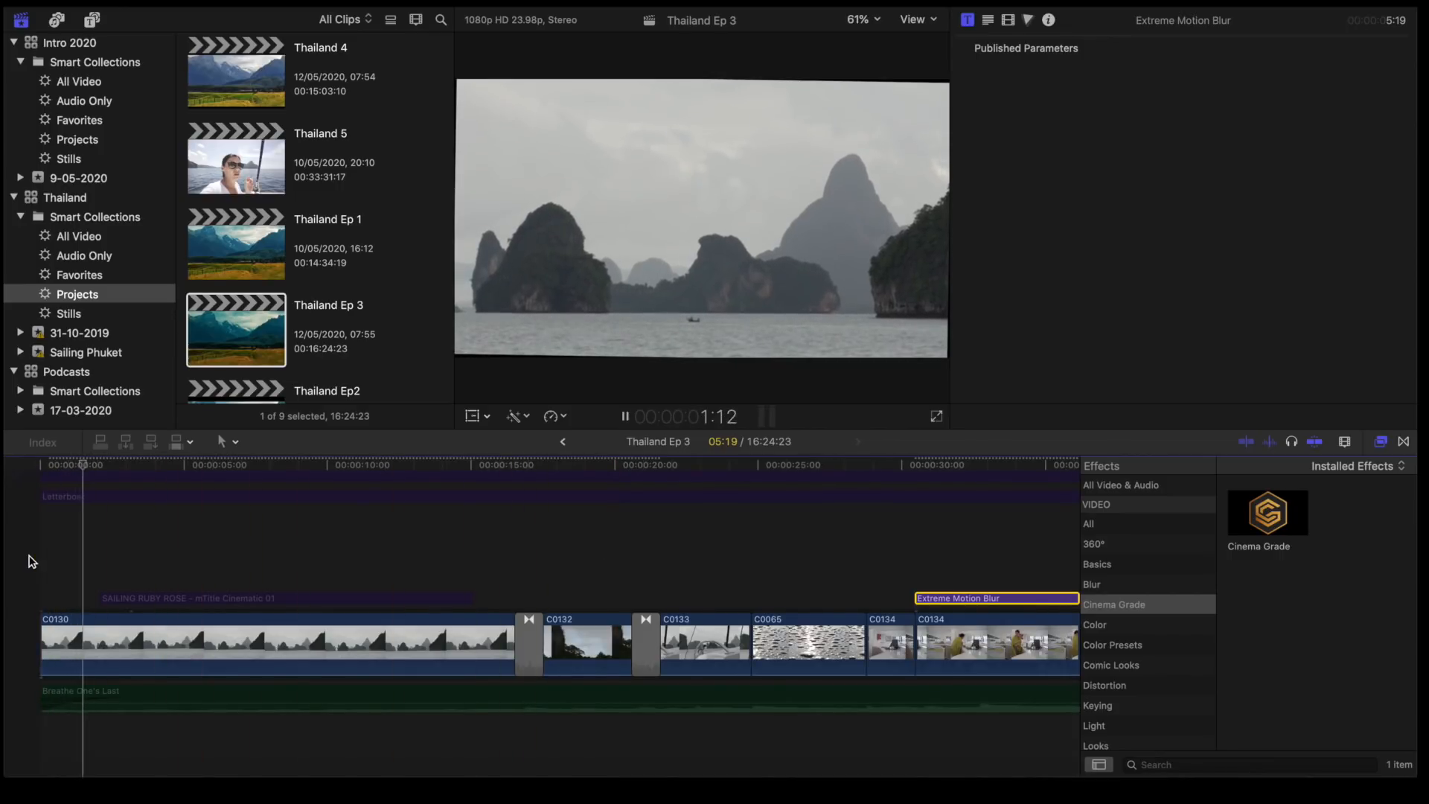
pyautogui.press('space')
pyautogui.scroll(2, 135, 530)
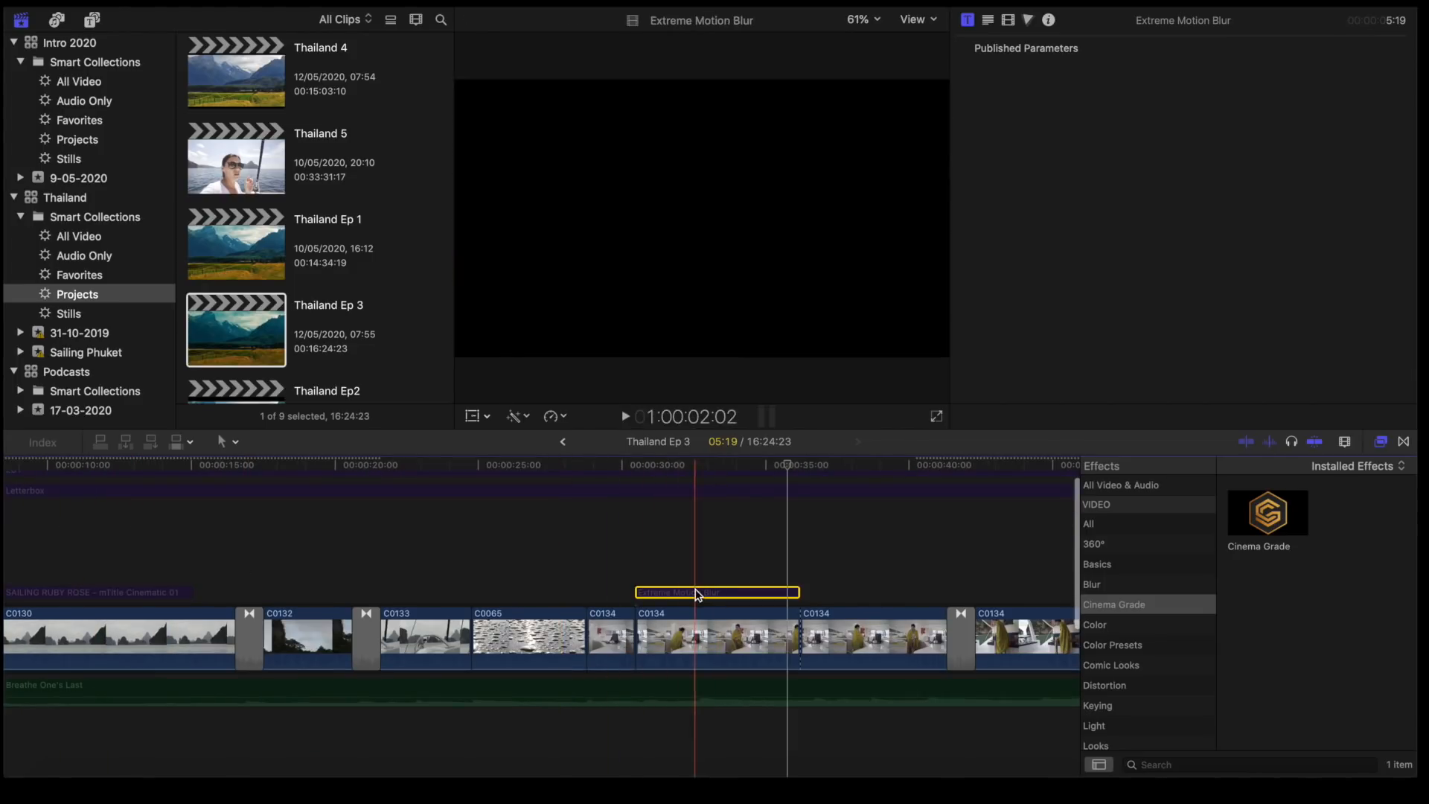
pyautogui.press('v')
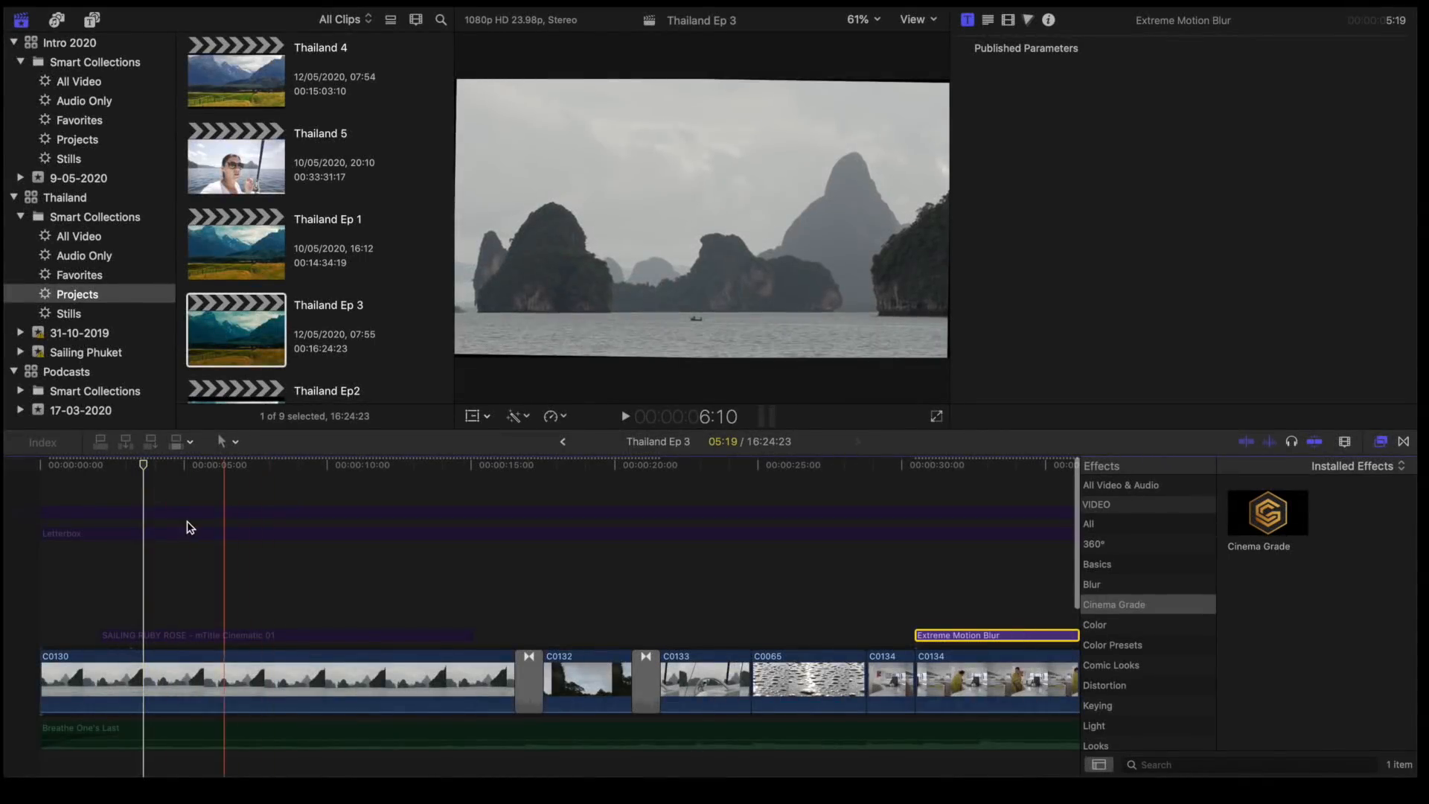
# - Enable the Letterbox title over the whole sequence and the Breathe One's Last music clip
pyautogui.click(187, 536)
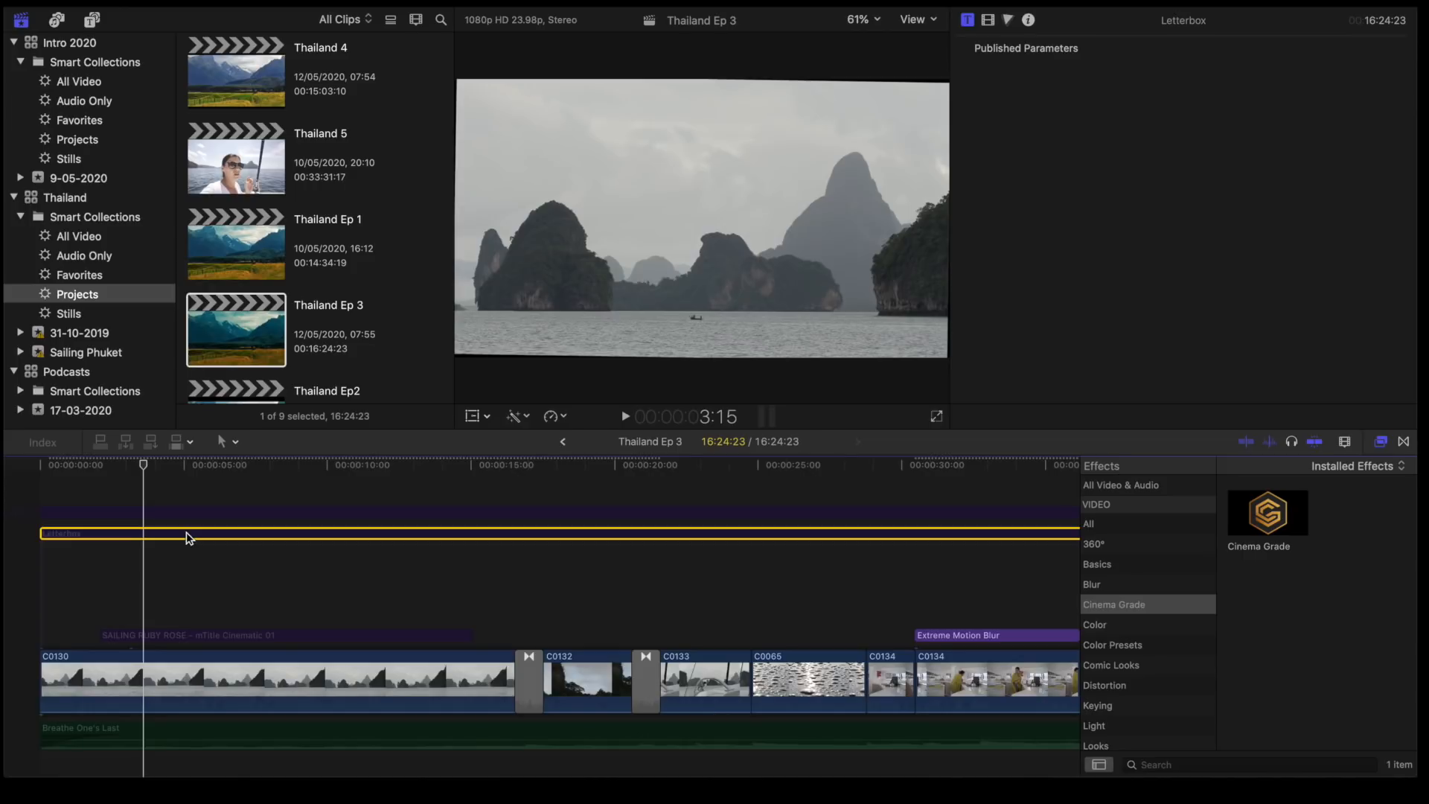
pyautogui.press('v')
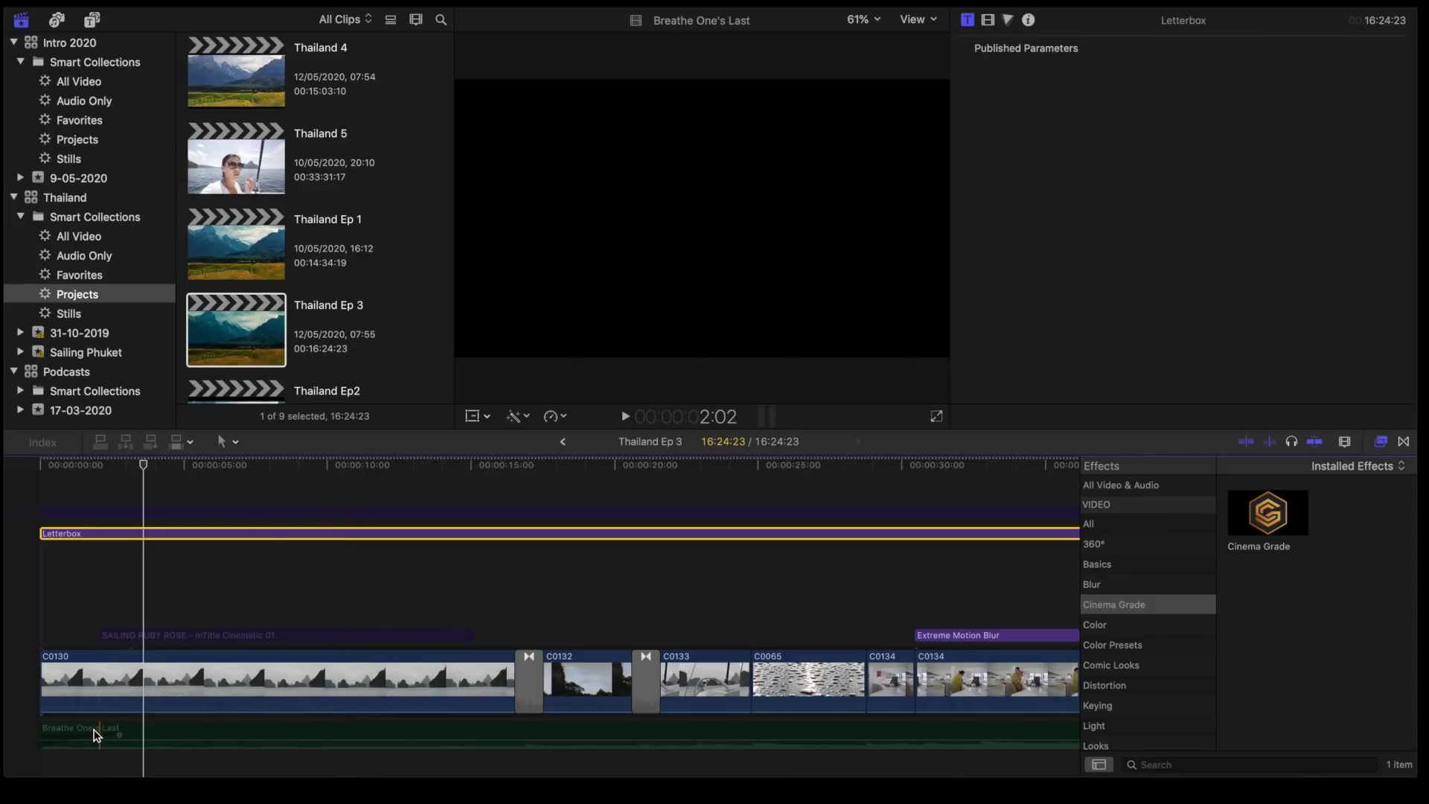
pyautogui.click(96, 736)
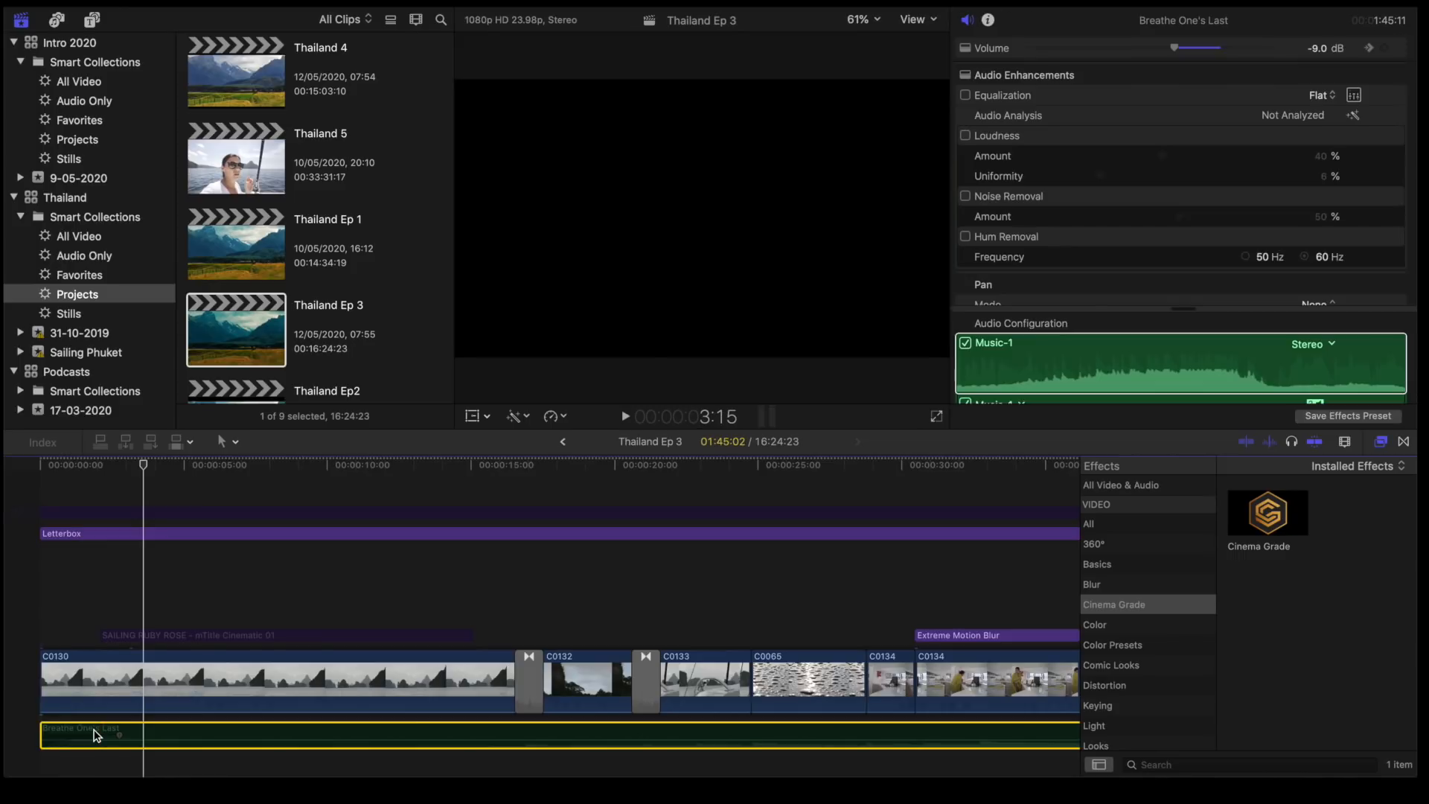
# - Play the opening from the start with the system volume raised, and examine the music clip's level and waveform along the timeline
pyautogui.press('space')
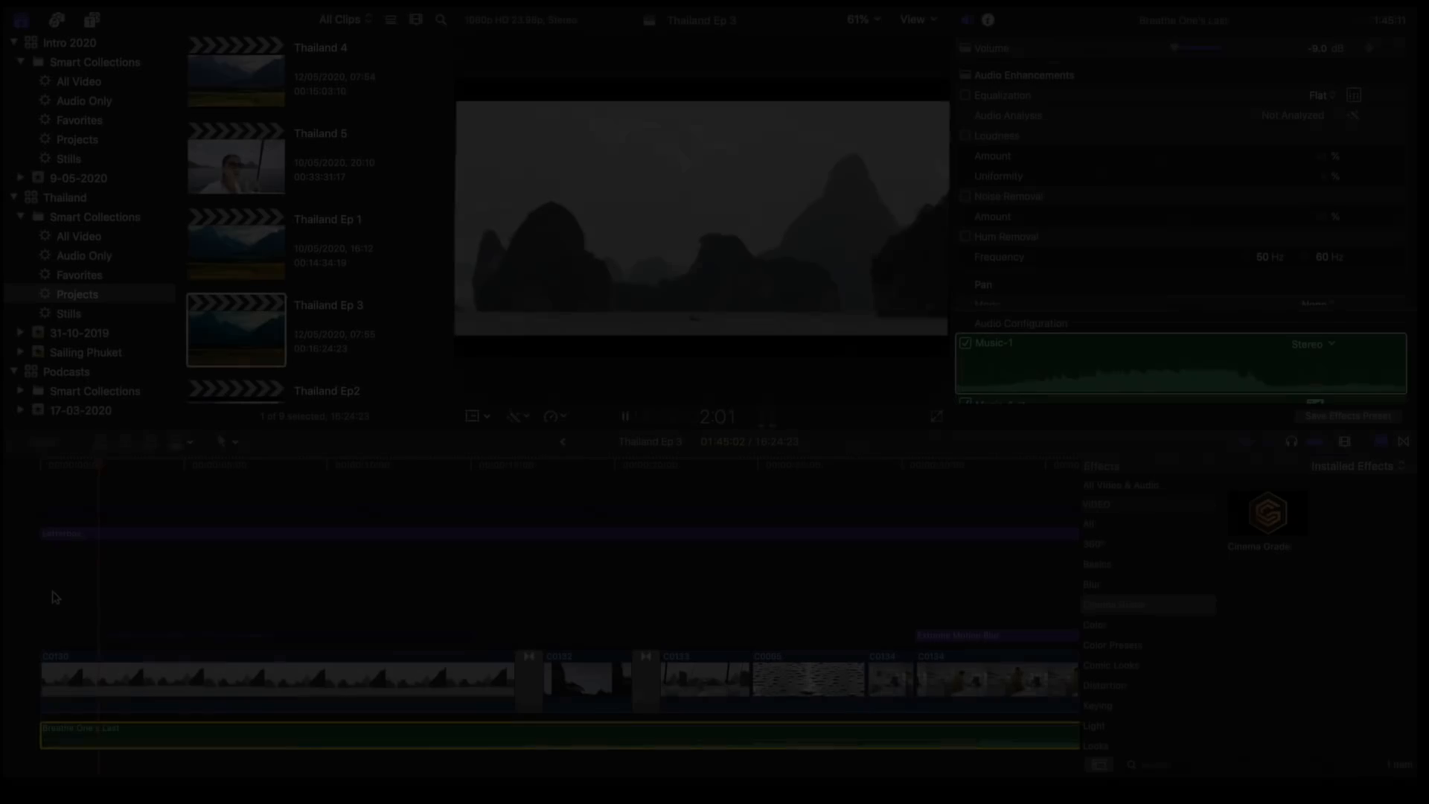
pyautogui.press('XF86AudioRaiseVolume')
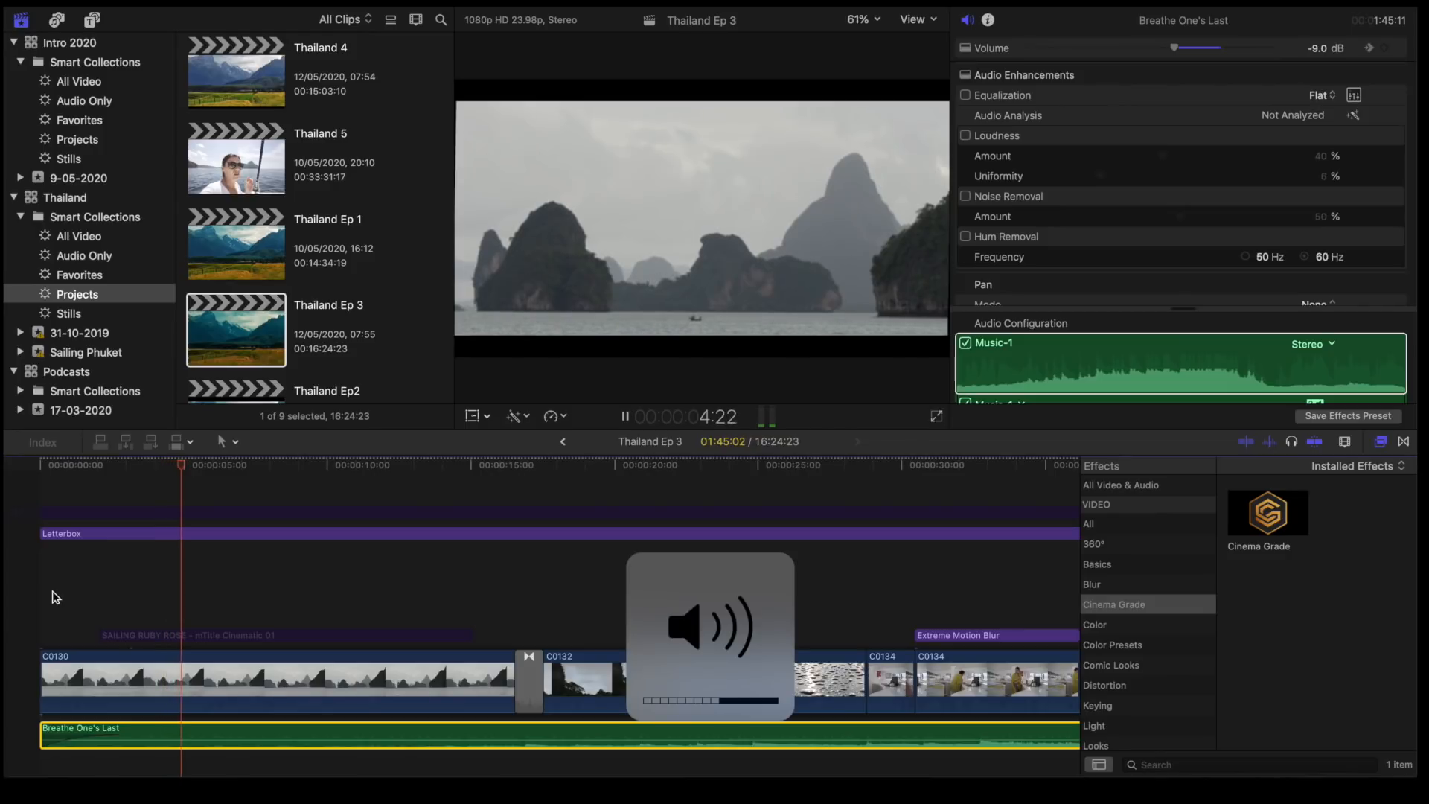
pyautogui.click(40, 585)
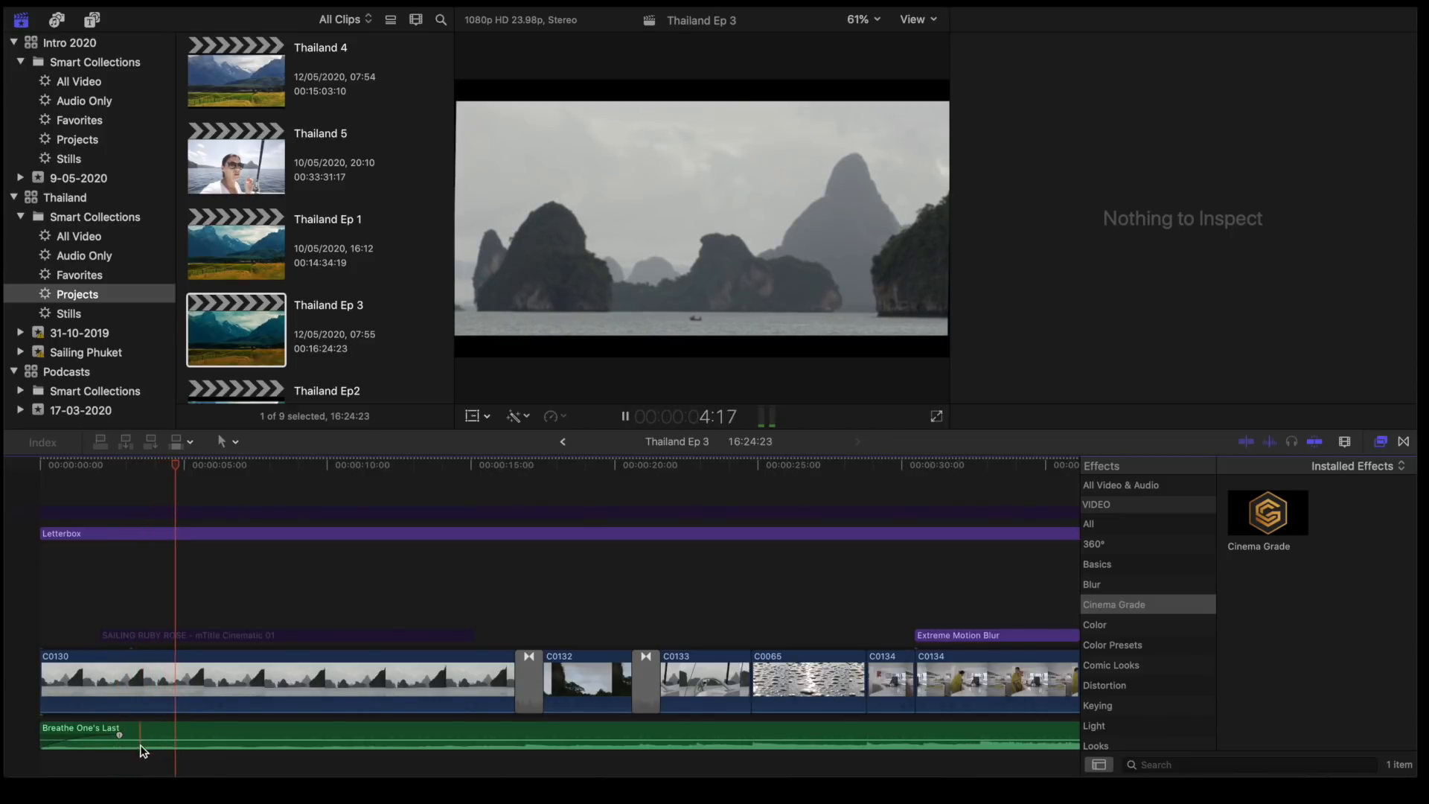
pyautogui.moveTo(139, 742)
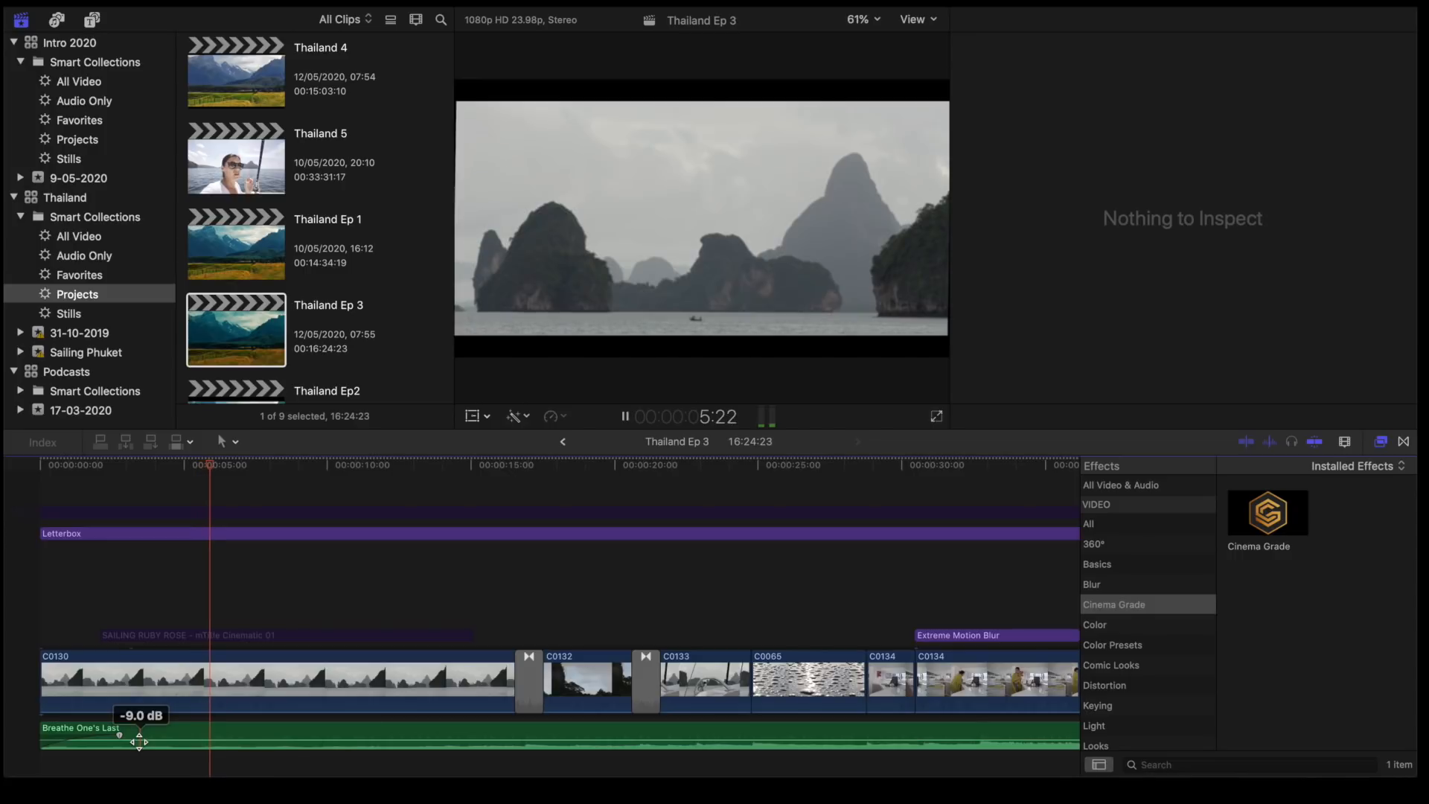
pyautogui.hscroll(5, 139, 742)
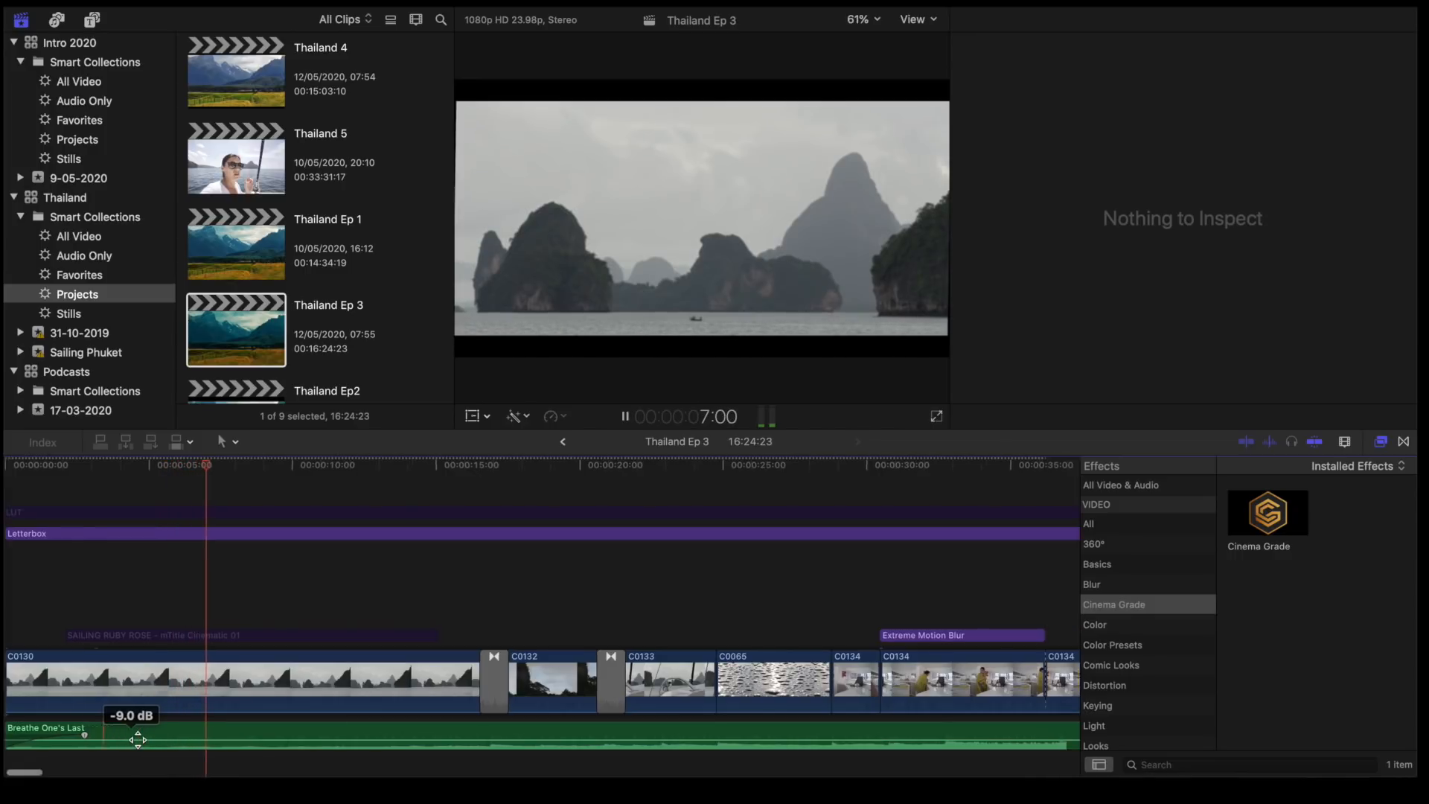
pyautogui.scroll(-3, 139, 743)
pyautogui.hscroll(8, 139, 743)
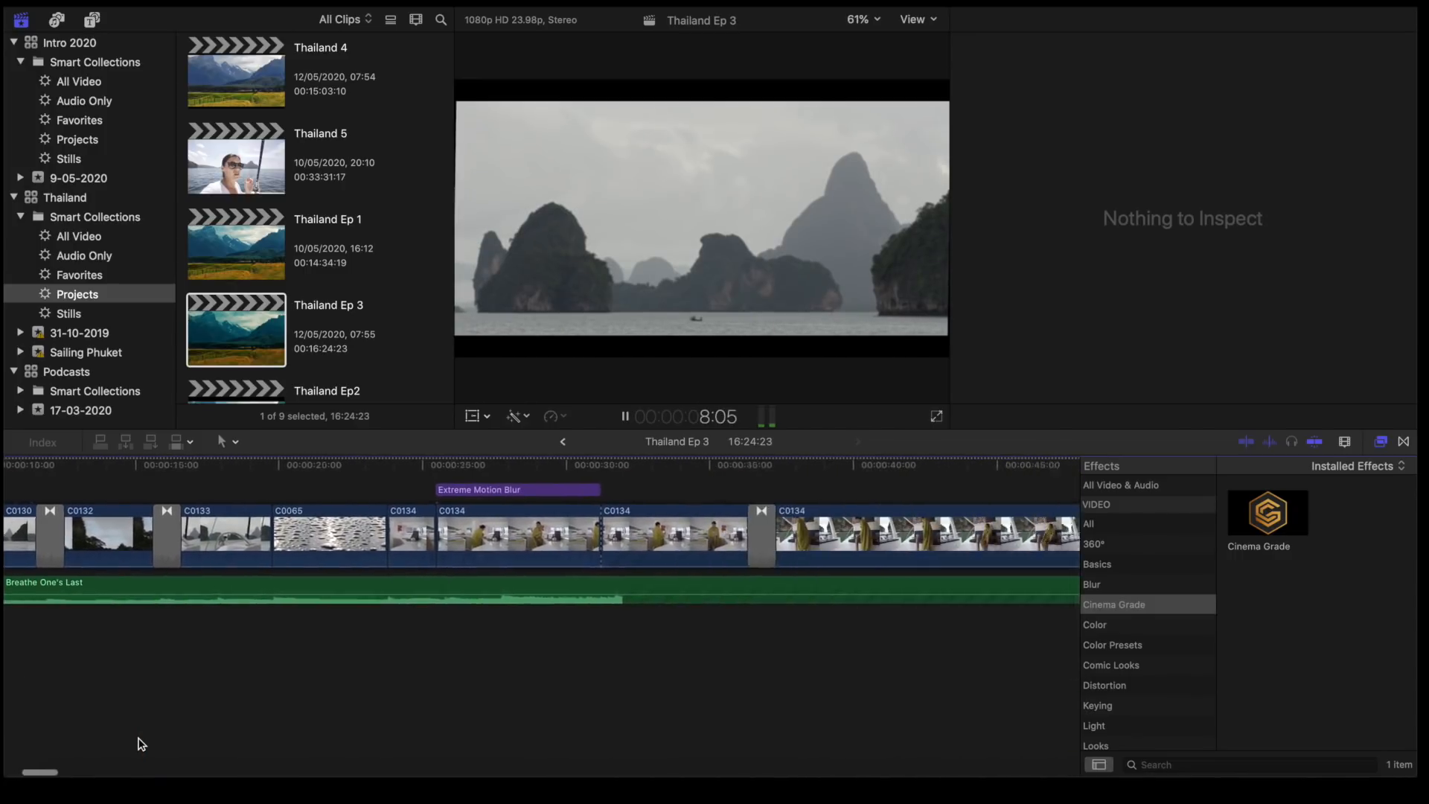
pyautogui.hscroll(-10, 139, 744)
pyautogui.scroll(3, 139, 743)
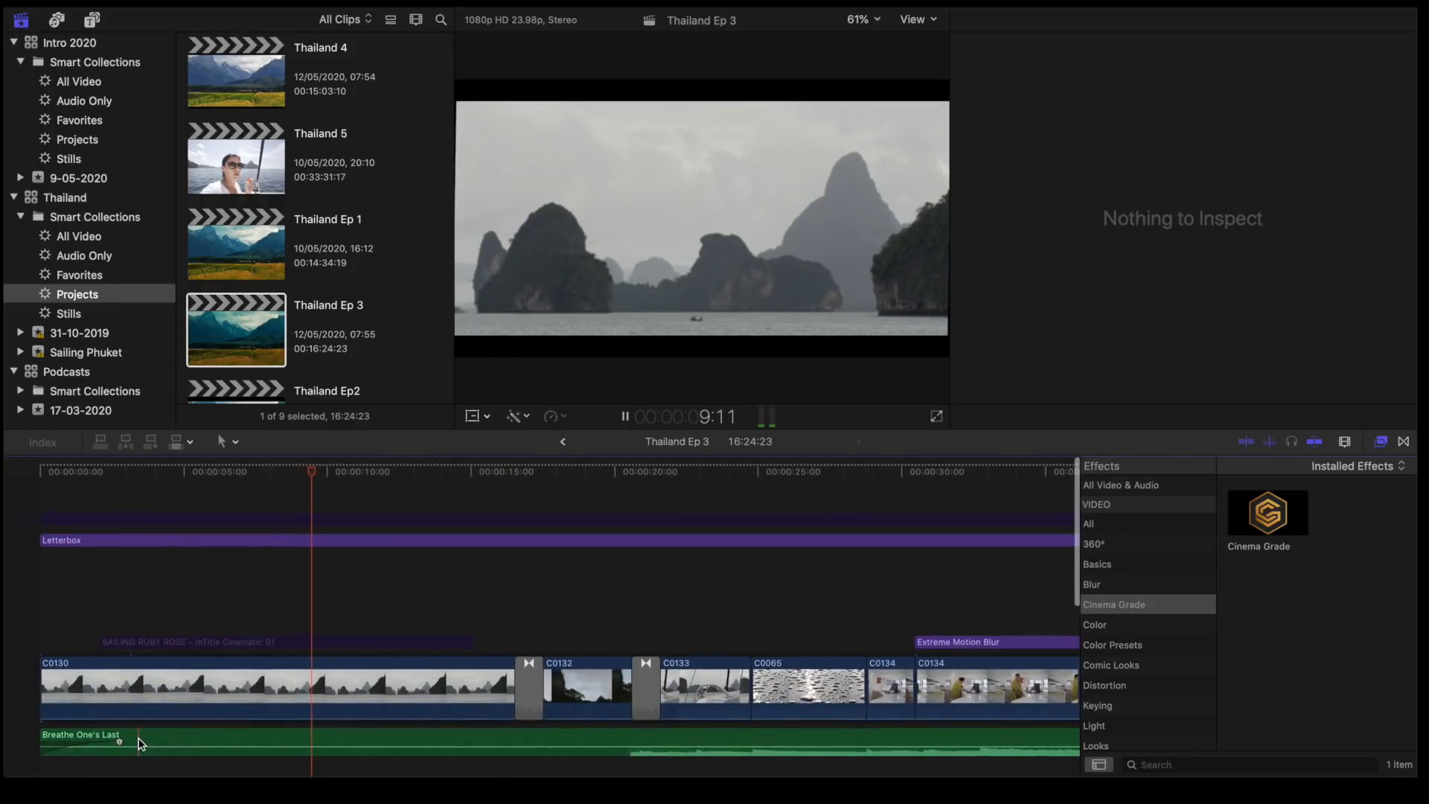
pyautogui.scroll(-2, 138, 739)
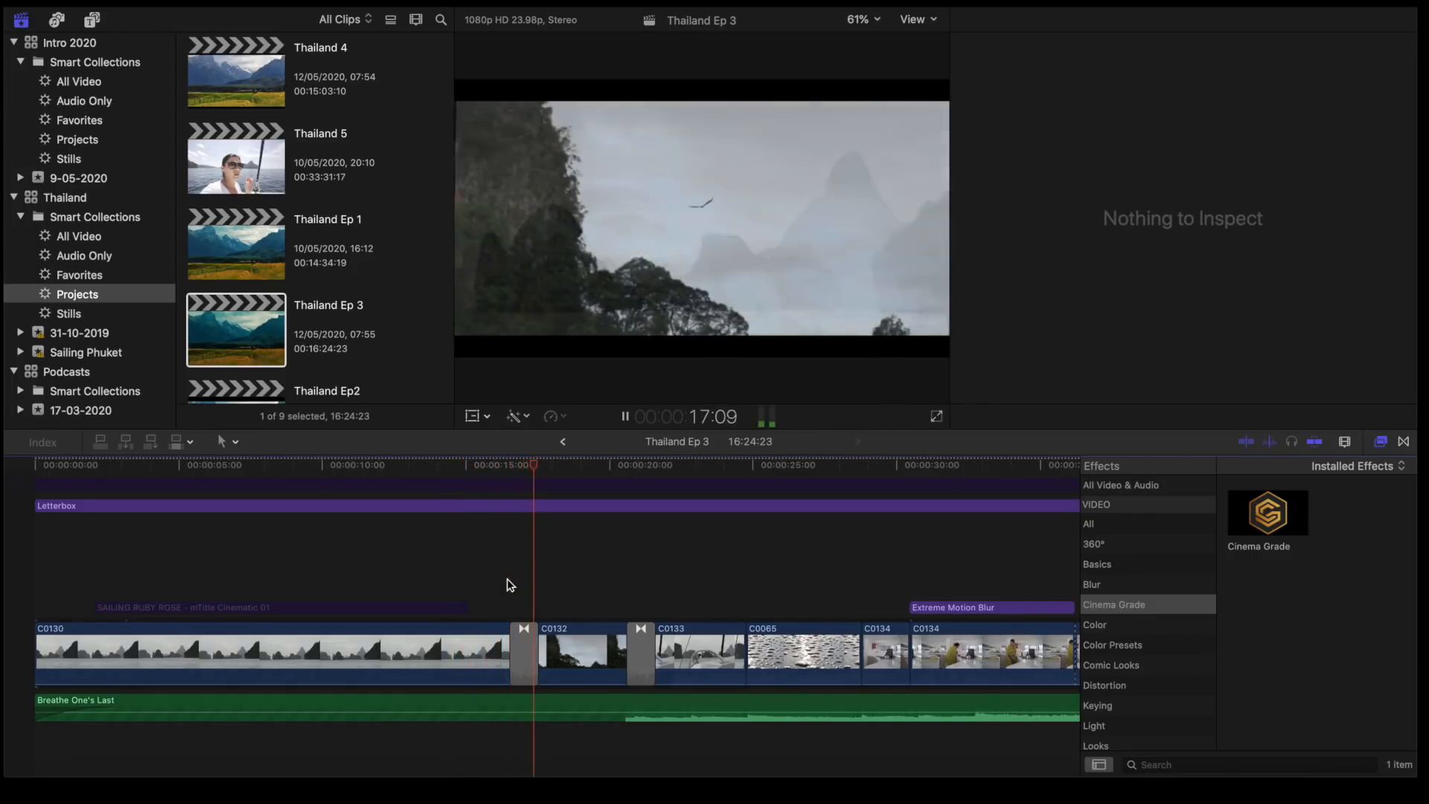
pyautogui.press('space')
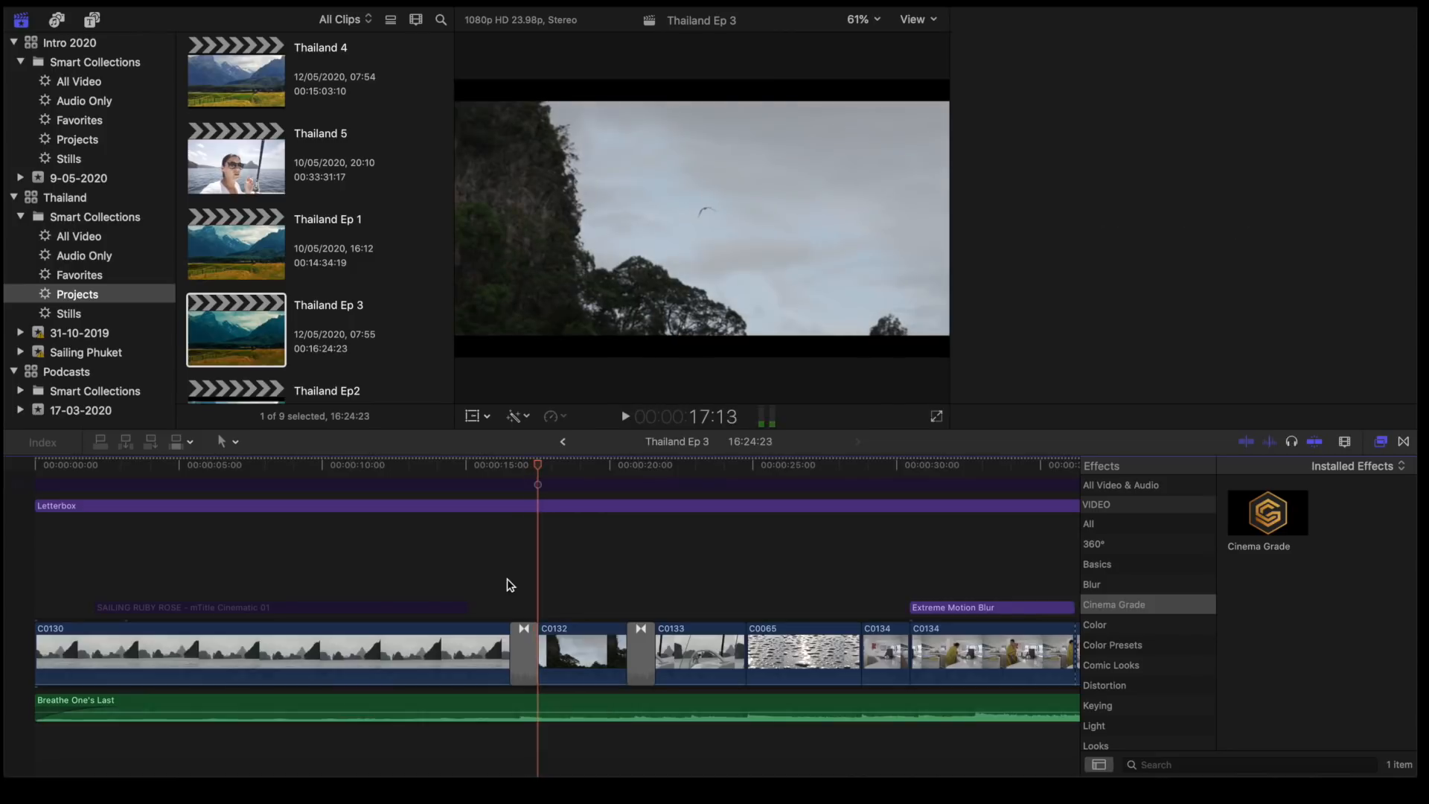
# - Turn on the Cinema Grade effect on clip C0130 and open its controls
pyautogui.hscroll(-2, 466, 565)
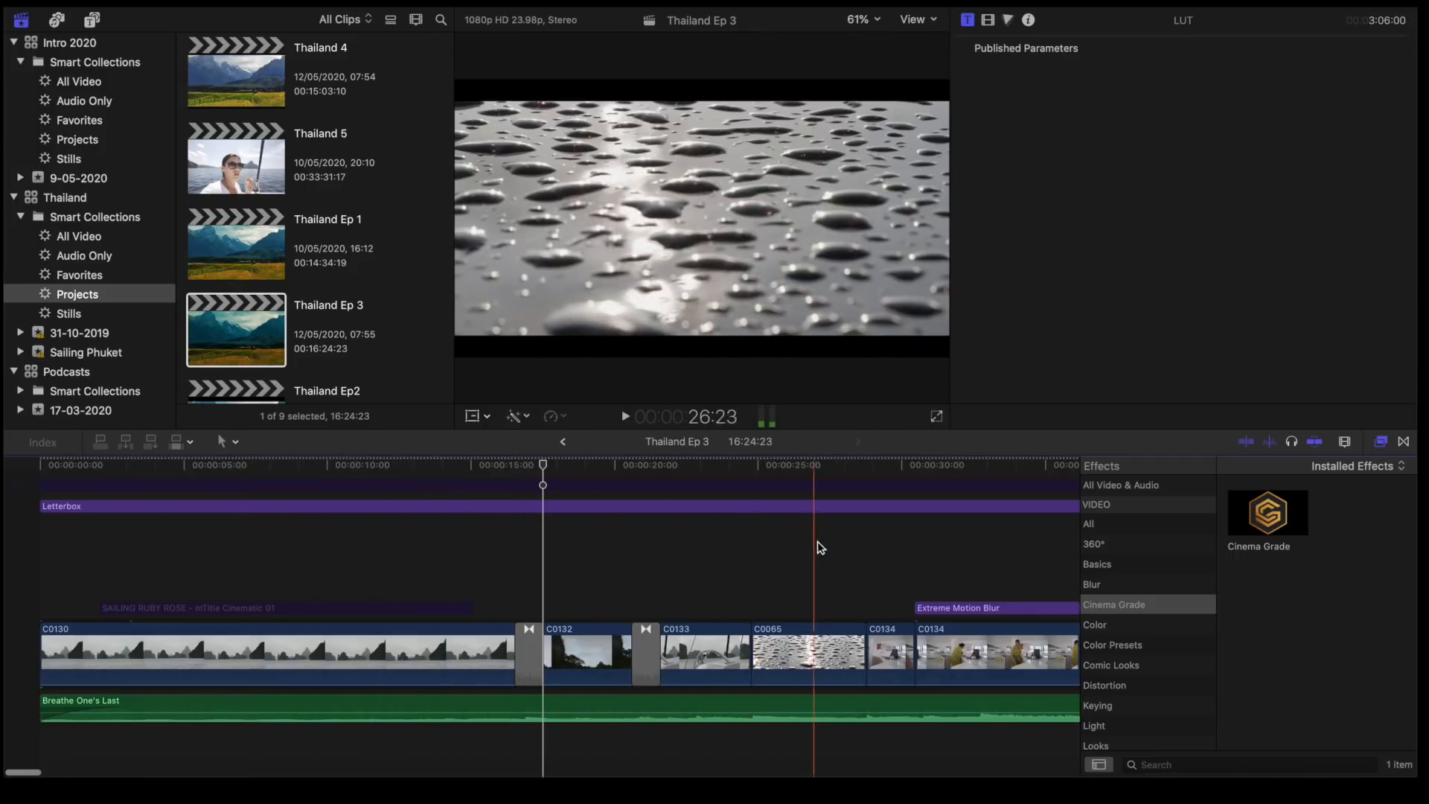
pyautogui.hscroll(-1, 870, 551)
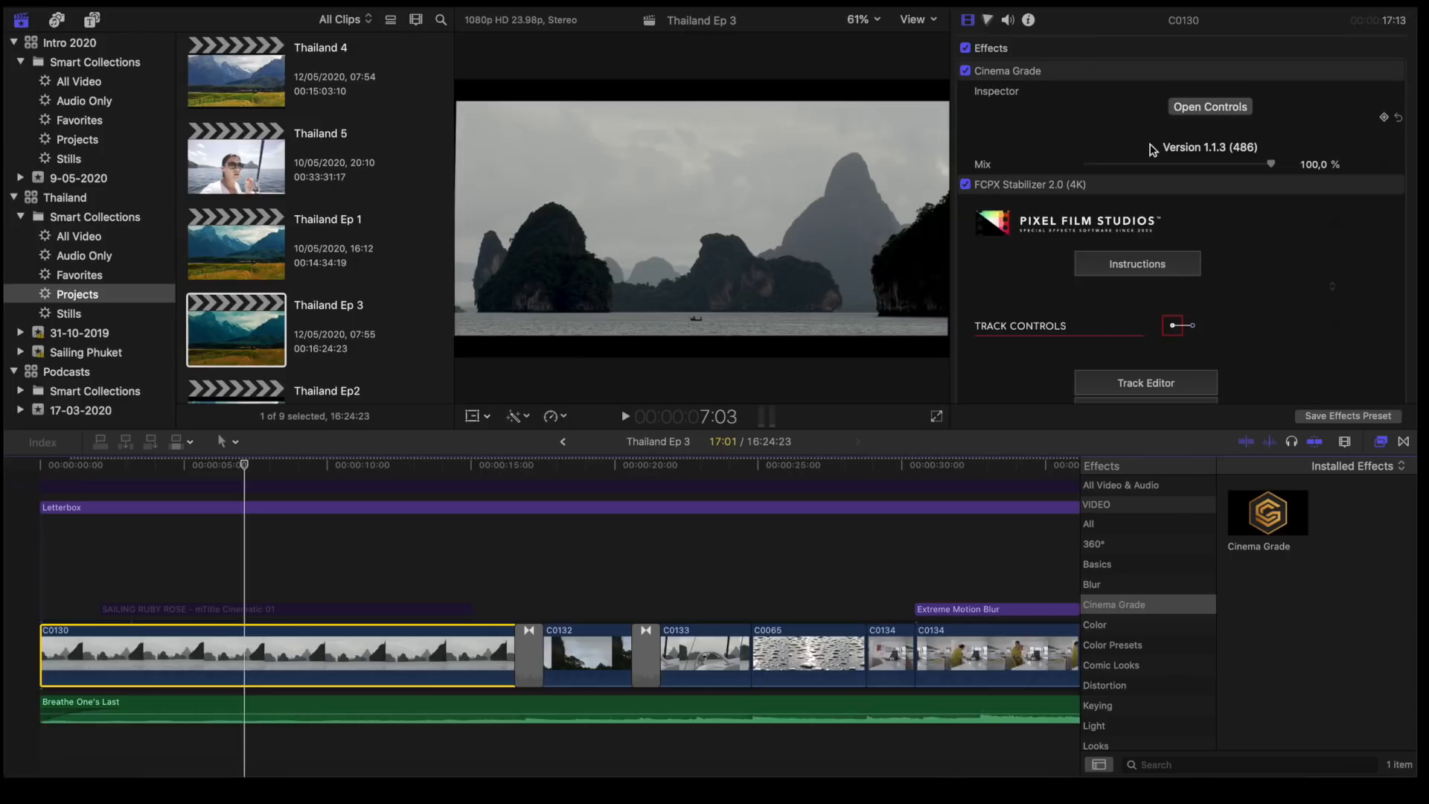
pyautogui.click(1219, 110)
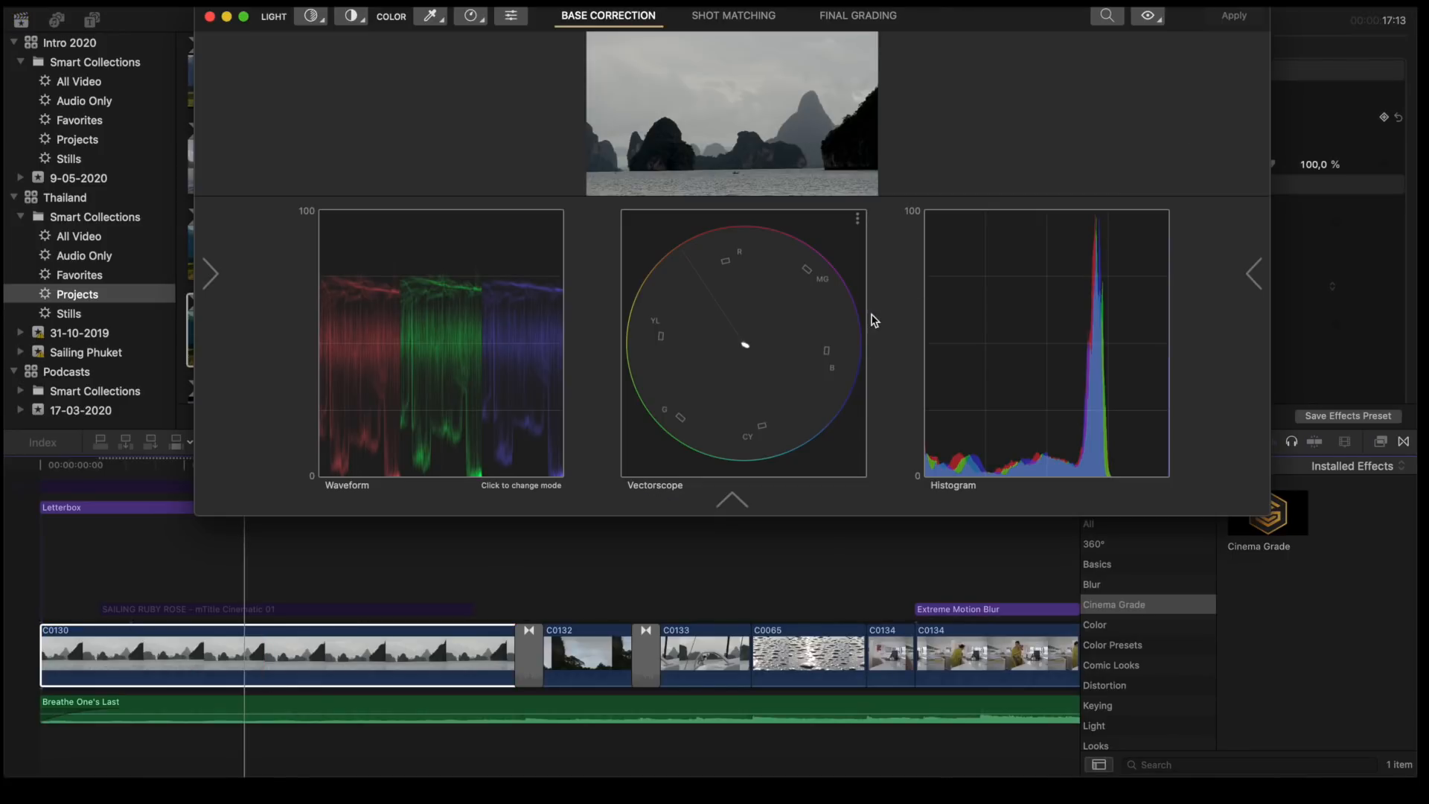
# - Brighten the image of clip C0130 with a light adjustment in Cinema Grade's Base Correction
pyautogui.click(312, 21)
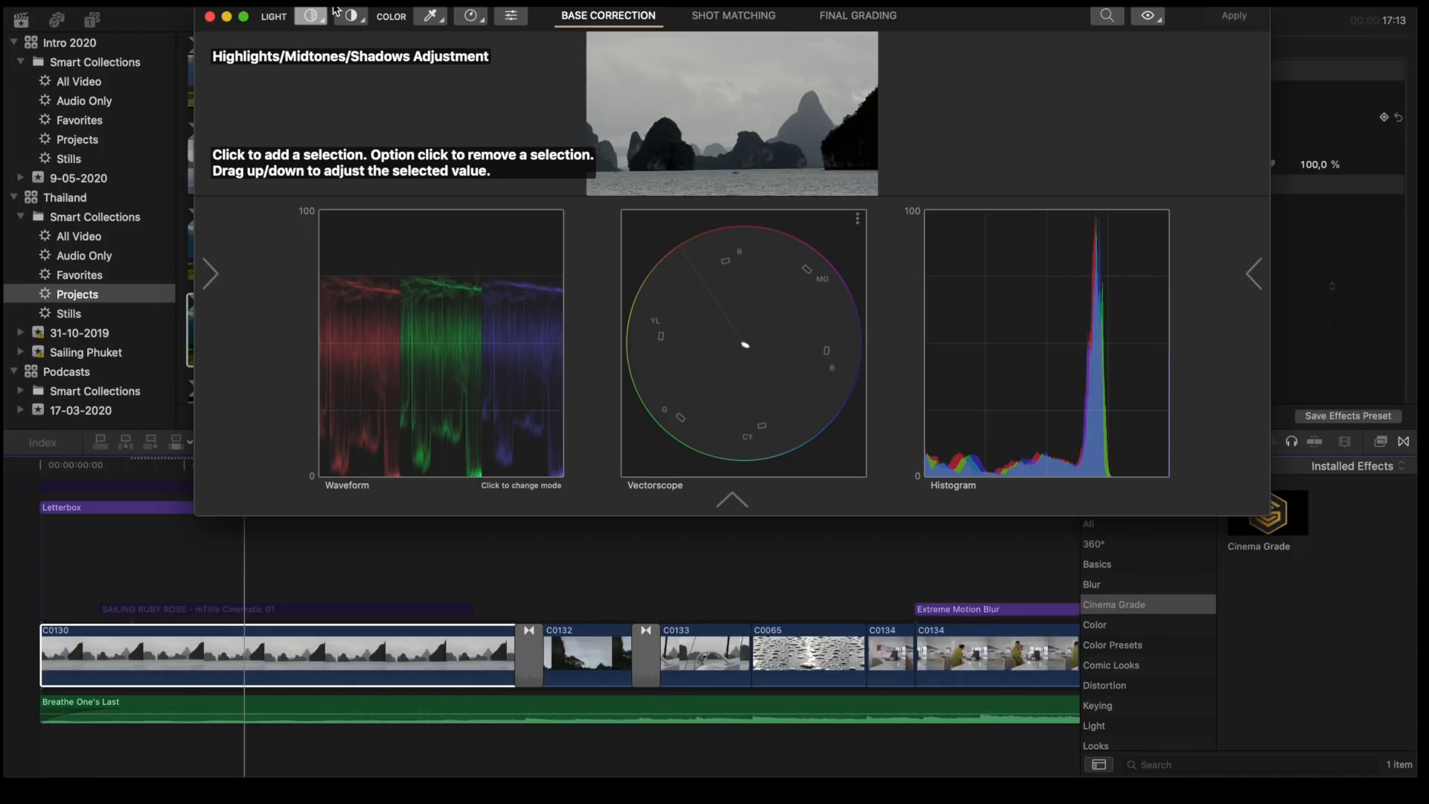
pyautogui.click(322, 26)
pyautogui.click(339, 35)
pyautogui.moveTo(697, 129)
pyautogui.mouseDown()
pyautogui.moveTo(699, 141)
pyautogui.moveTo(697, 118)
pyautogui.mouseUp()
# - Try a contrast adjustment on clip C0130 in Cinema Grade's Base Correction
pyautogui.click(347, 16)
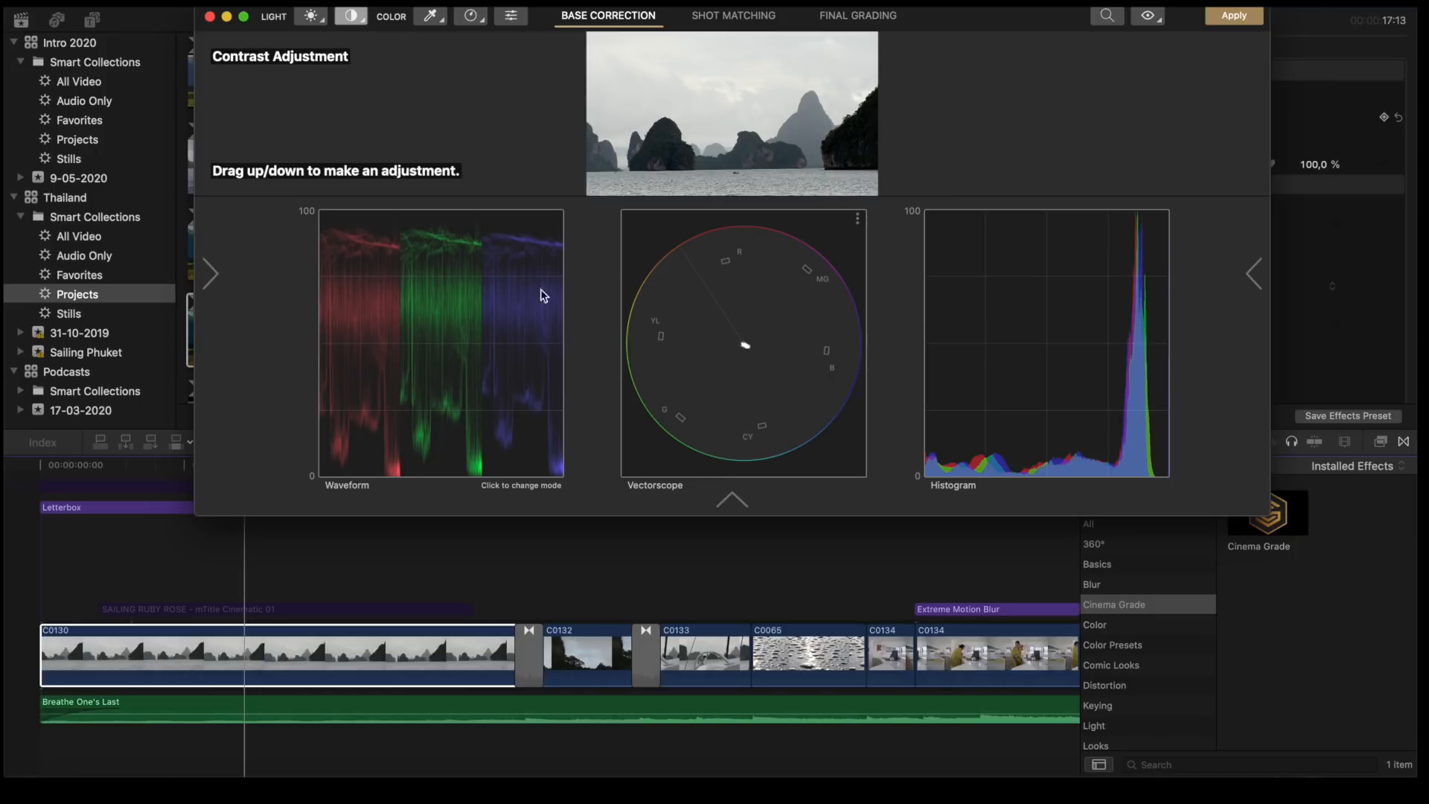
pyautogui.moveTo(693, 110); pyautogui.dragTo(688, 110)
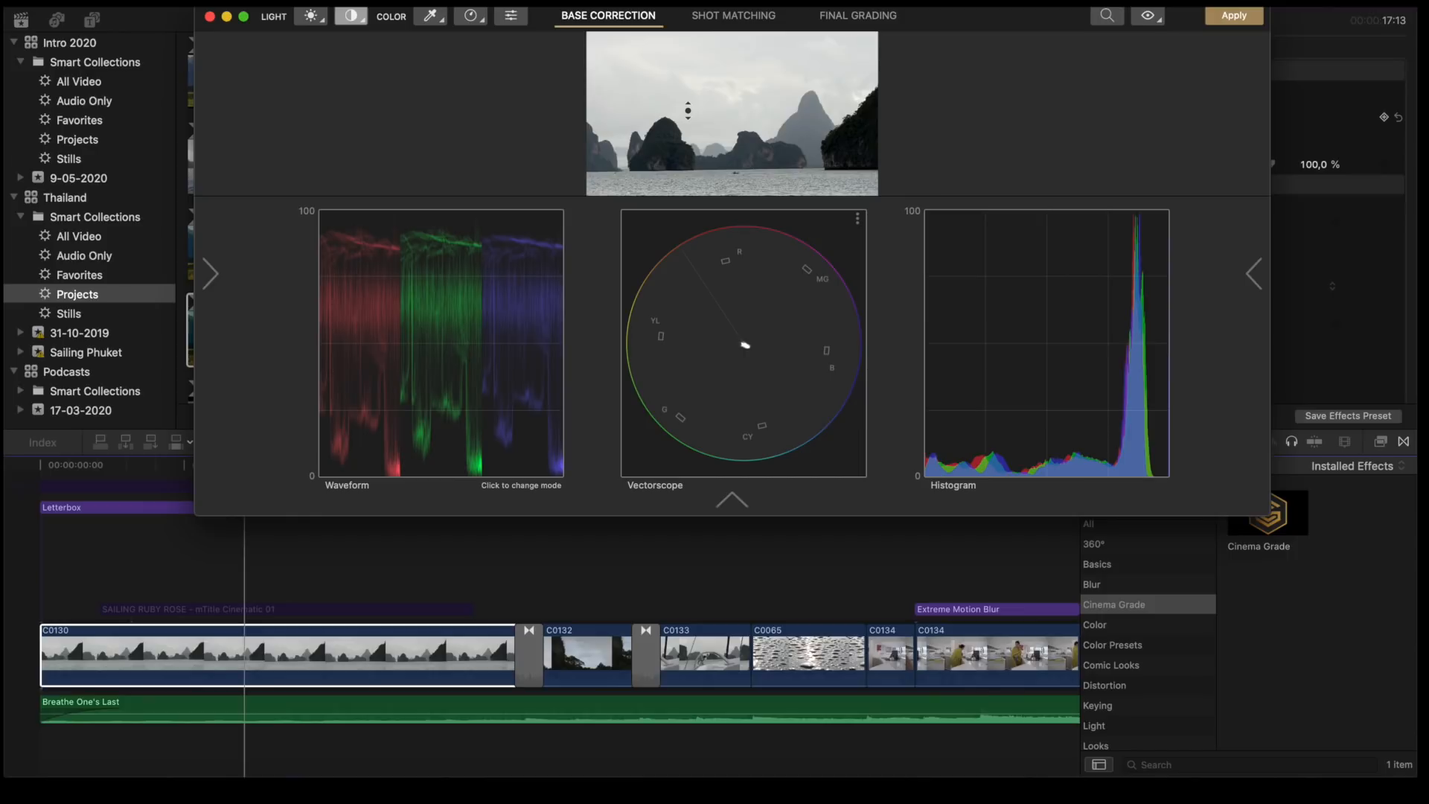
pyautogui.moveTo(688, 110); pyautogui.dragTo(688, 111)
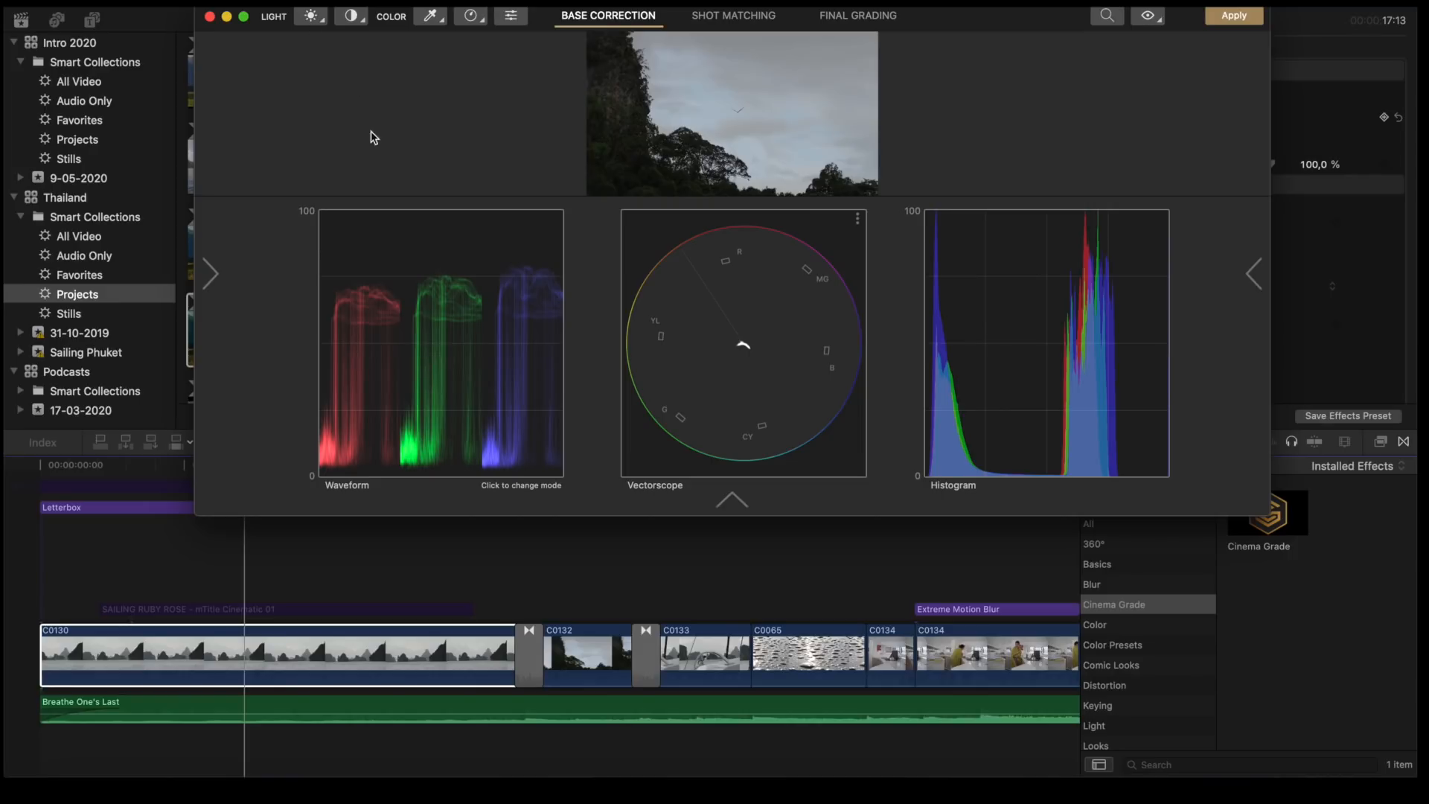
# - Switch the waveform's display mode and try a contrast adjustment on the treetops-and-sky shot
pyautogui.click(346, 22)
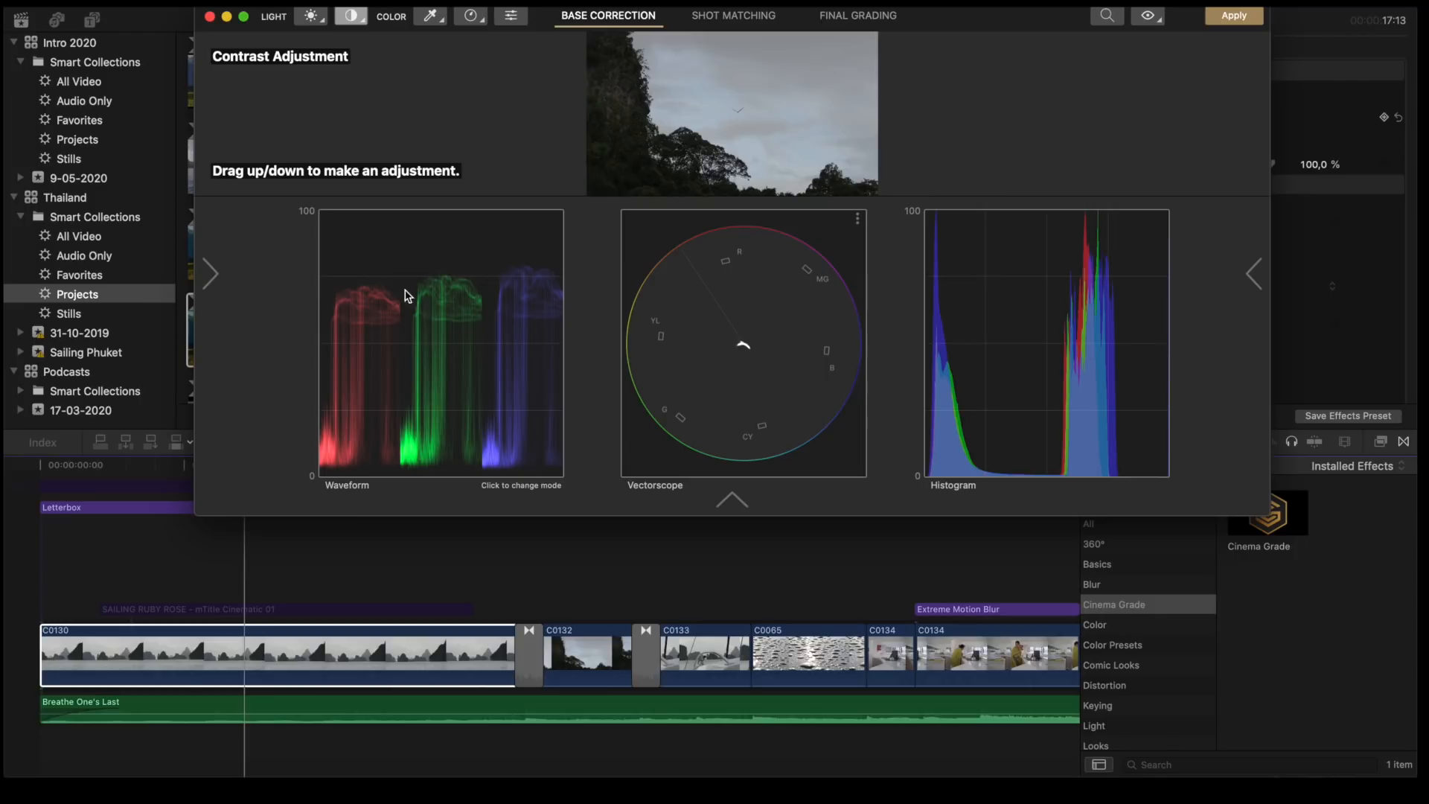
pyautogui.click(436, 334)
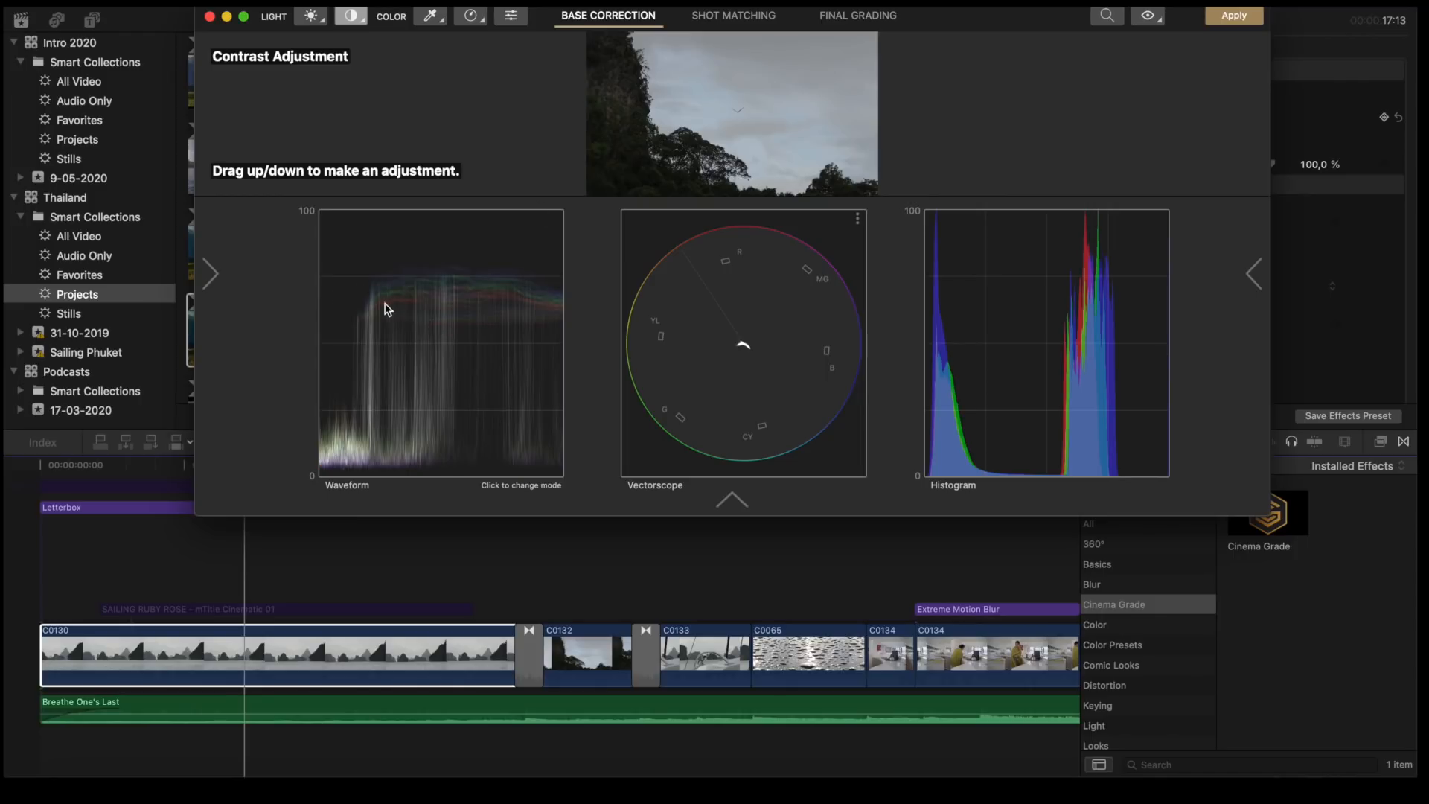
pyautogui.click(404, 311)
pyautogui.moveTo(665, 95); pyautogui.dragTo(663, 89)
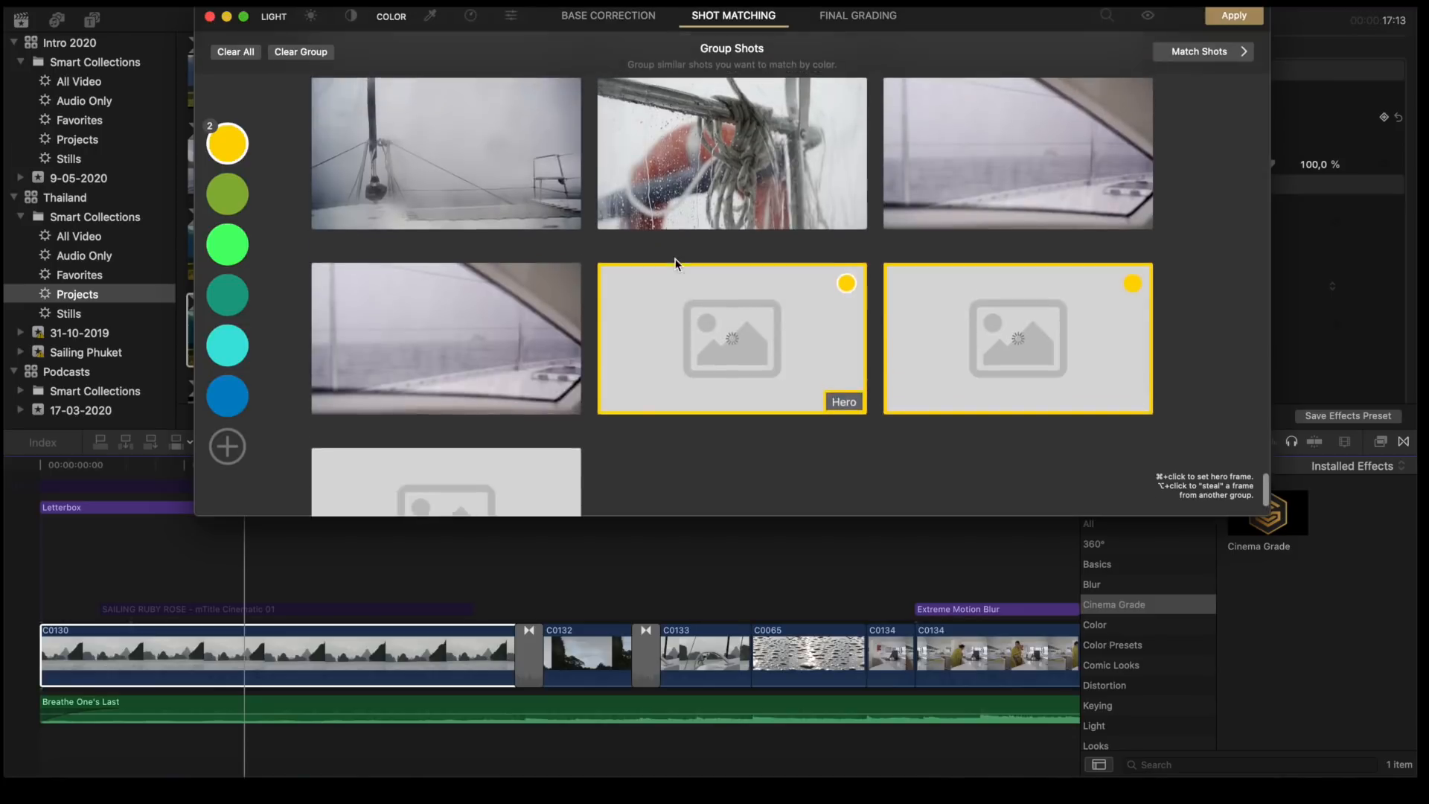
# - Look through the grouped shots in Shot Matching and close Cinema Grade, discarding the unsaved changes
pyautogui.scroll(2, 673, 261)
pyautogui.scroll(-1, 617, 233)
pyautogui.scroll(-3, 618, 233)
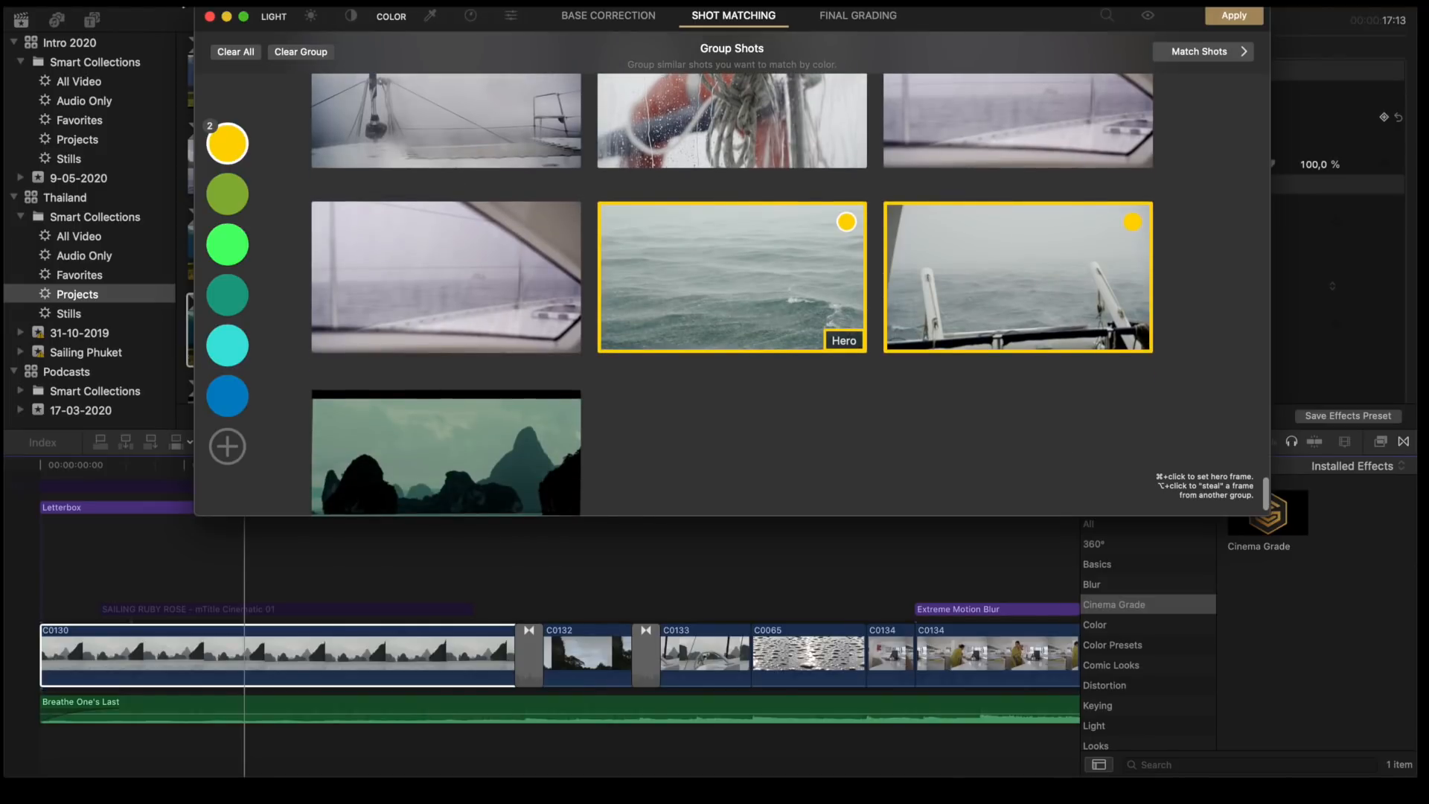
pyautogui.click(212, 23)
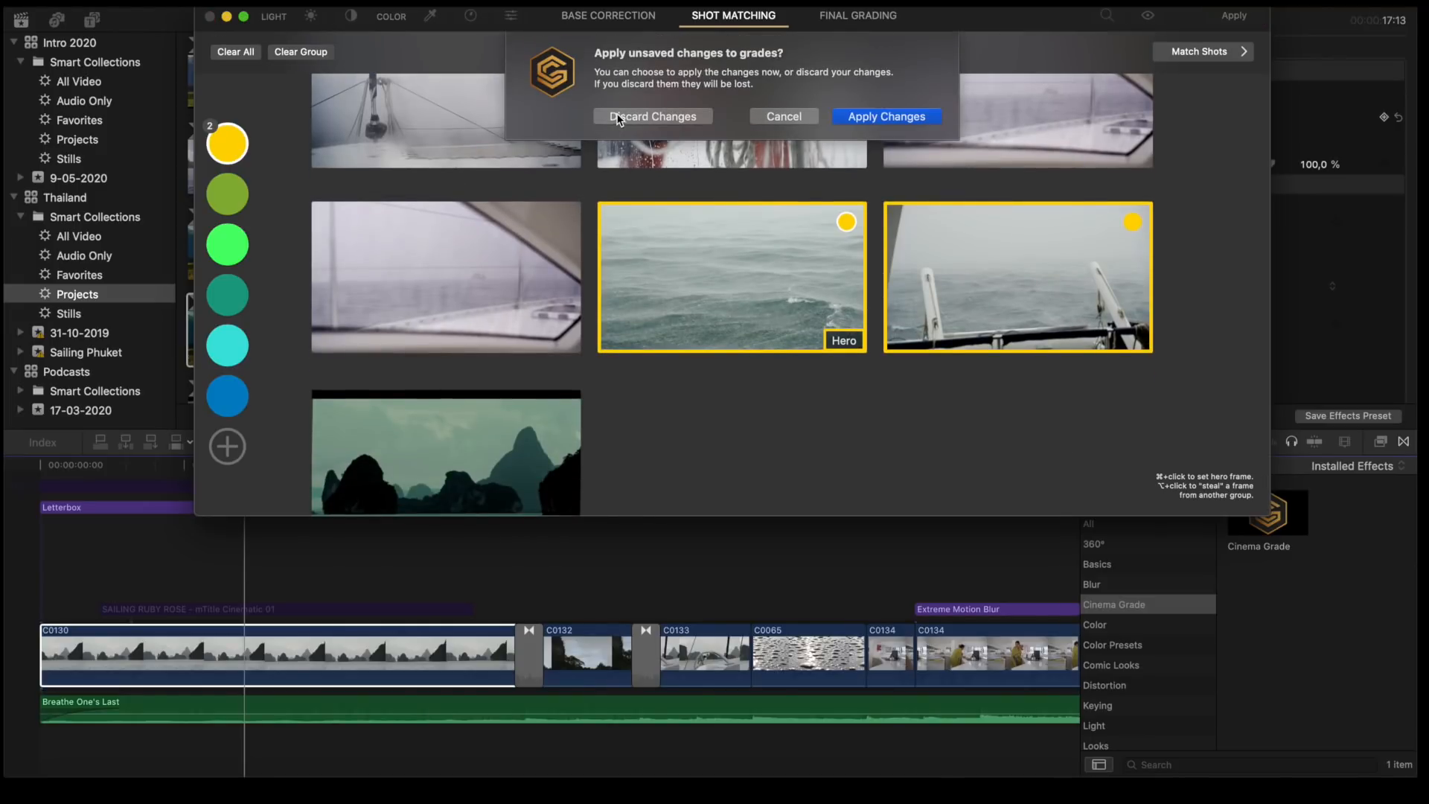
pyautogui.click(625, 110)
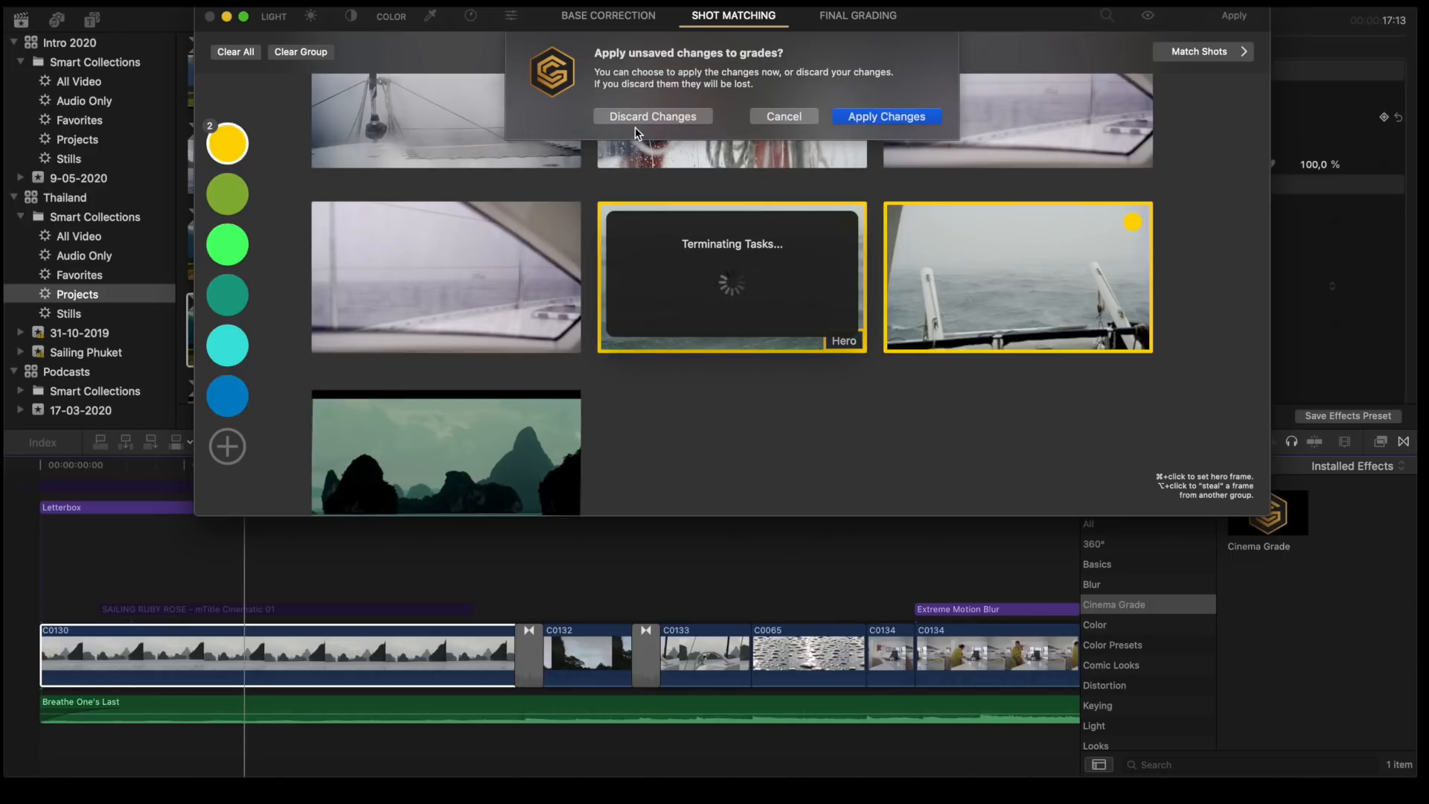
pyautogui.click(636, 119)
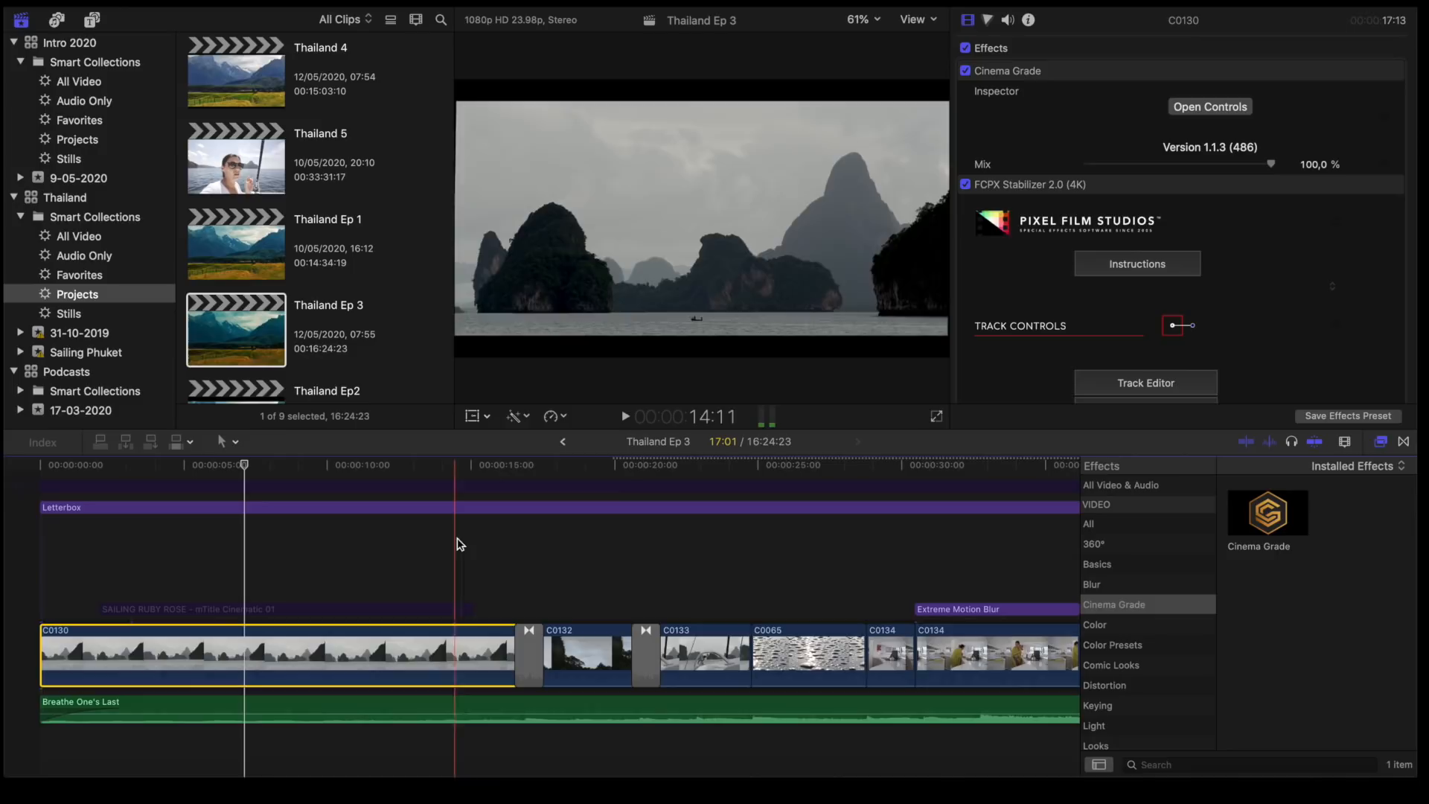
# - Enable the SAILING RUBY ROSE title above clip C0130 and play the opening from the start
pyautogui.scroll(-3, 791, 556)
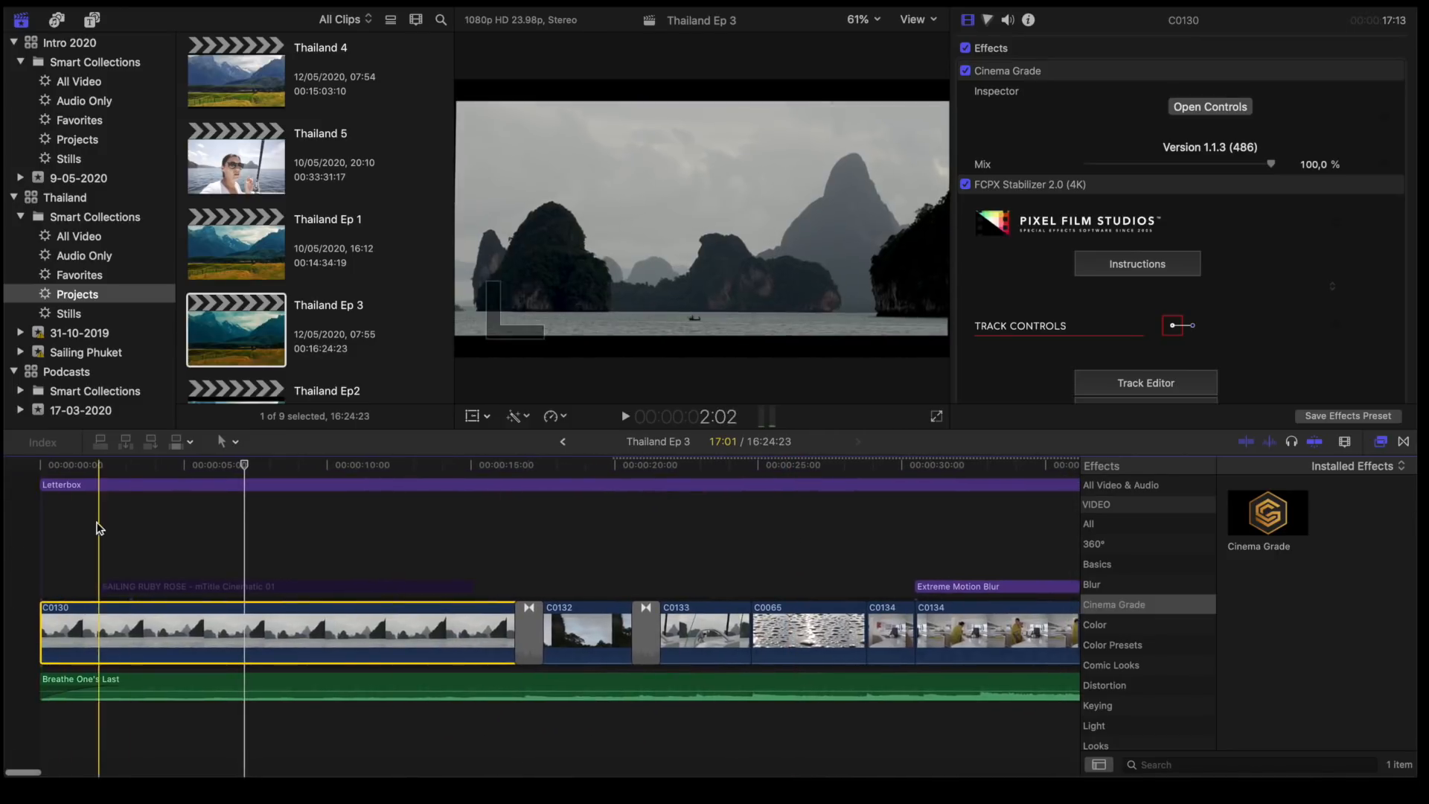
pyautogui.click(159, 587)
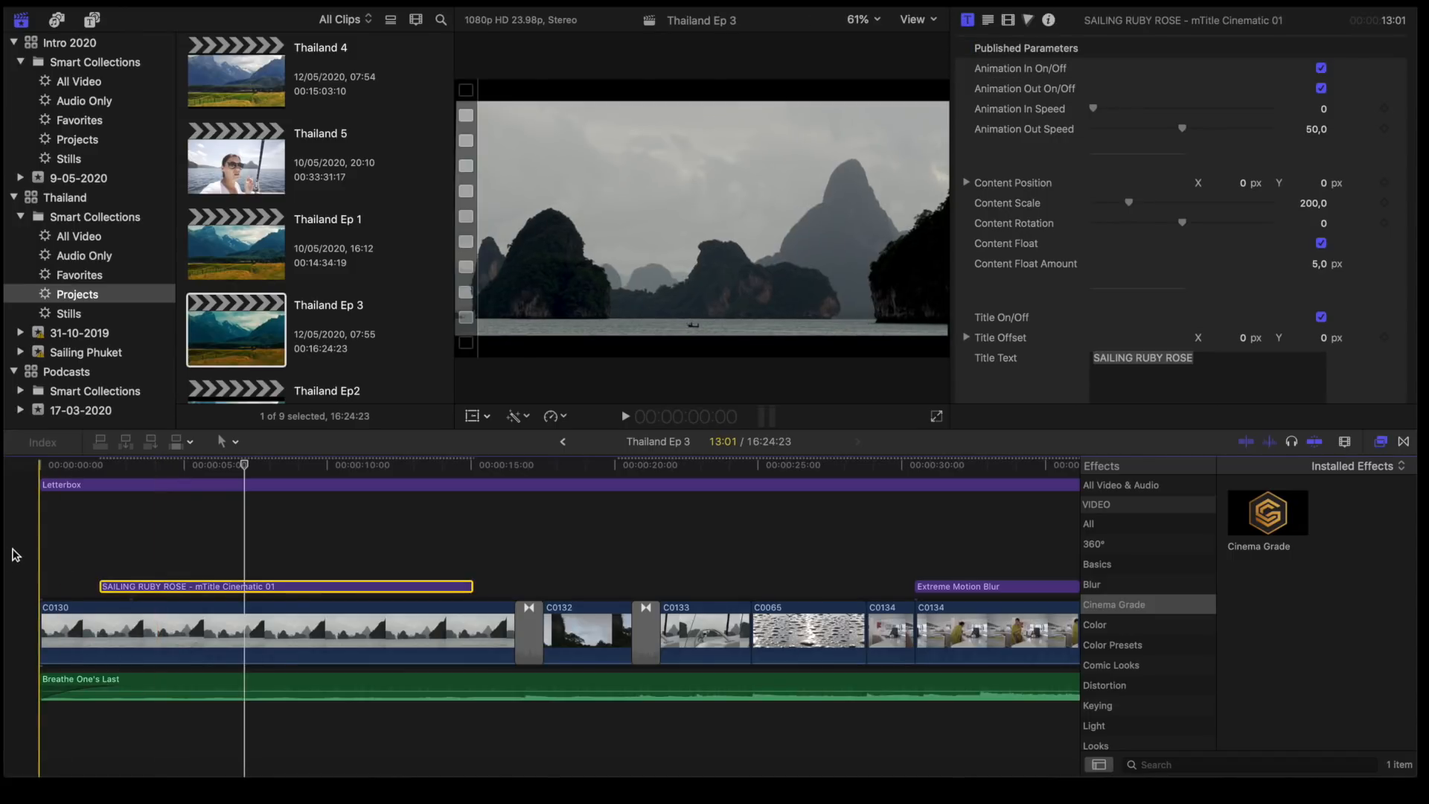
pyautogui.press('space')
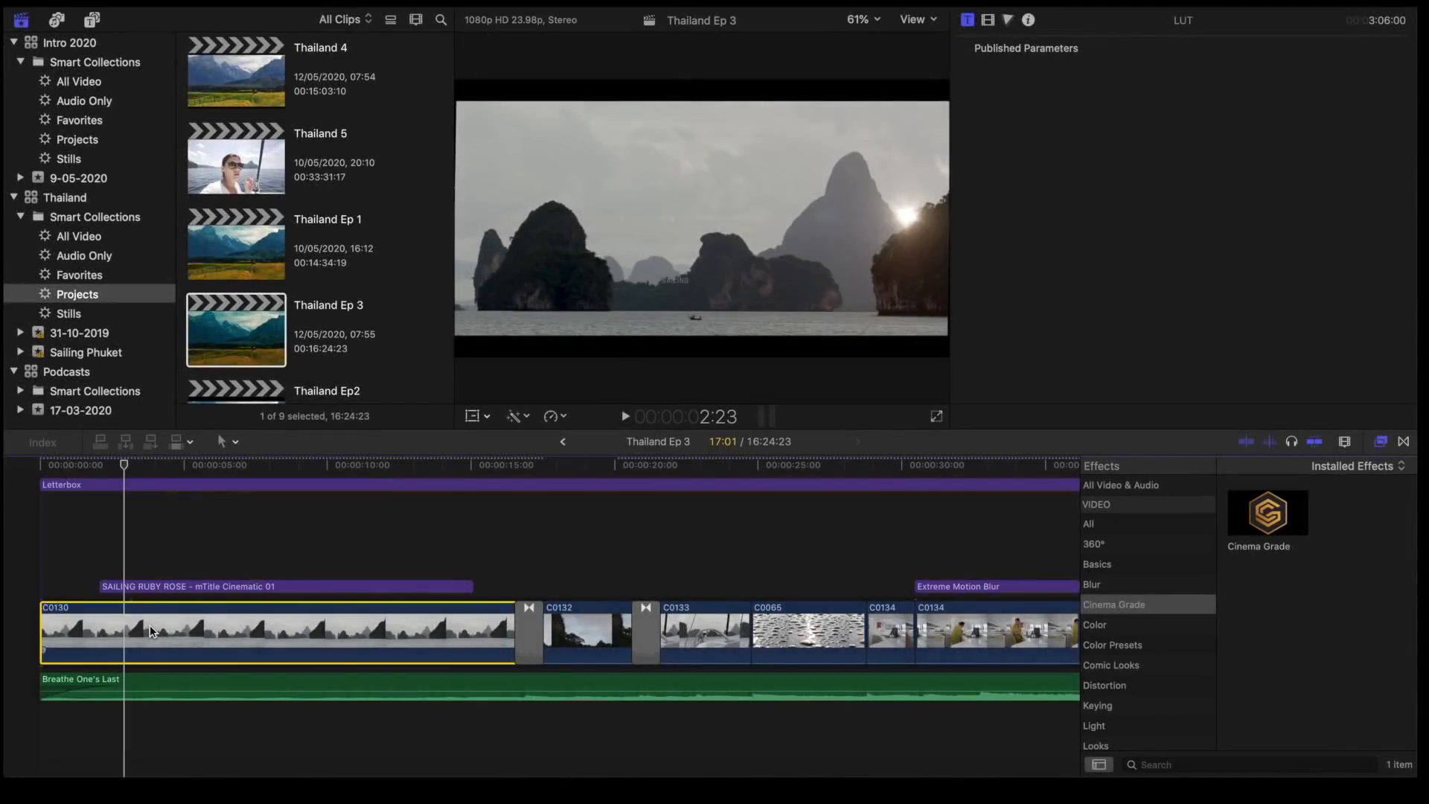
# - Find the Daybreak effect on clip C0130 and switch it off and on to compare the image
pyautogui.click(143, 624)
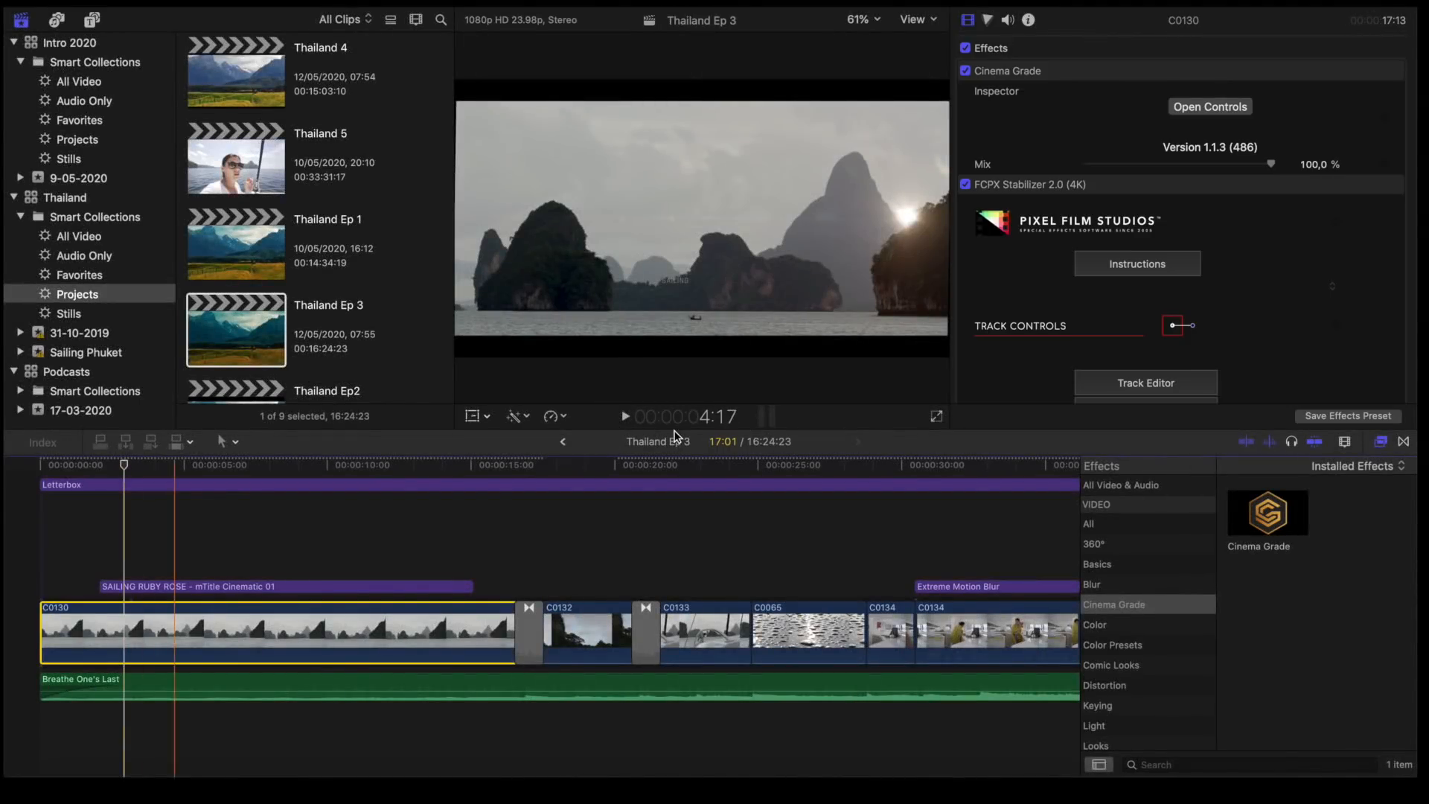
pyautogui.scroll(-15, 998, 239)
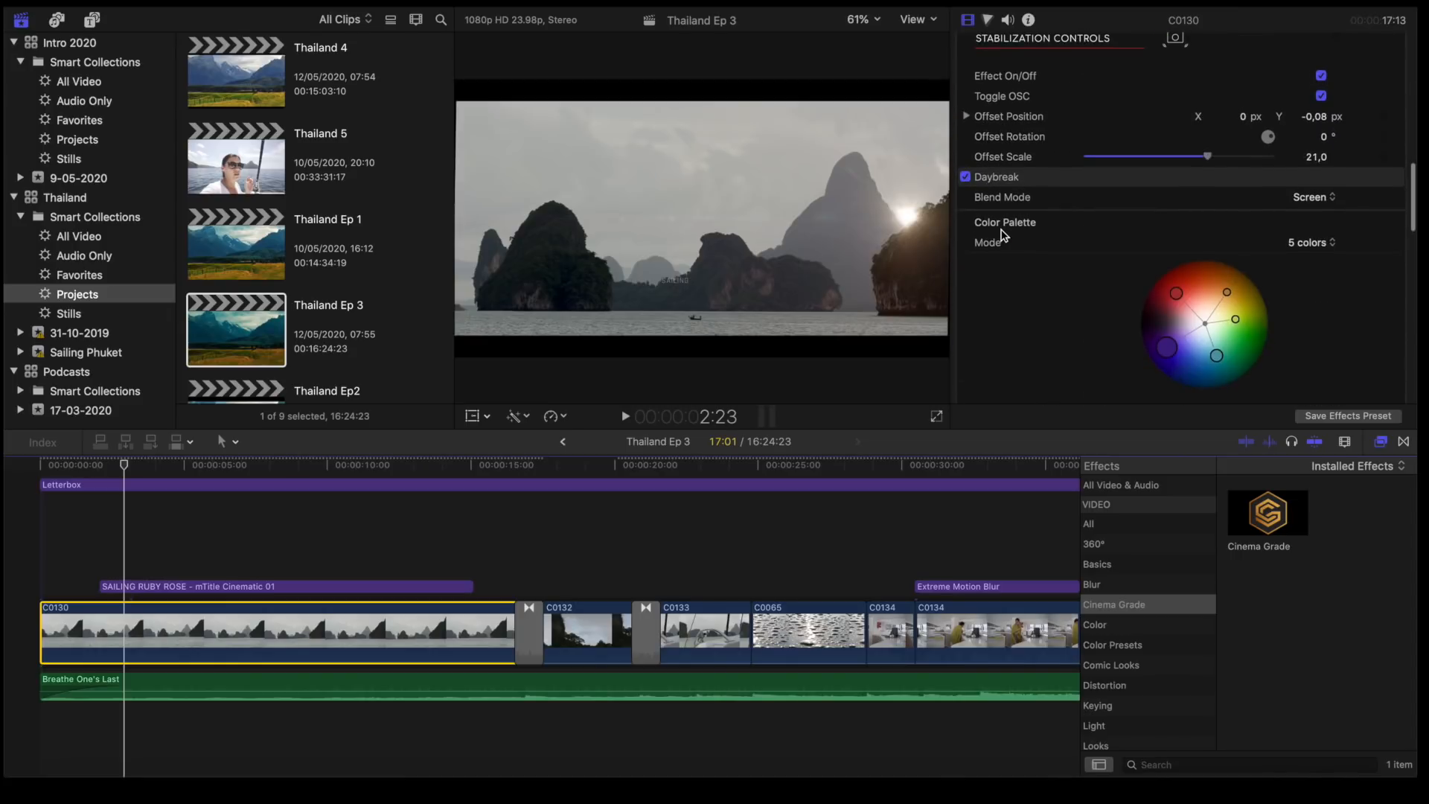
pyautogui.scroll(2, 1002, 224)
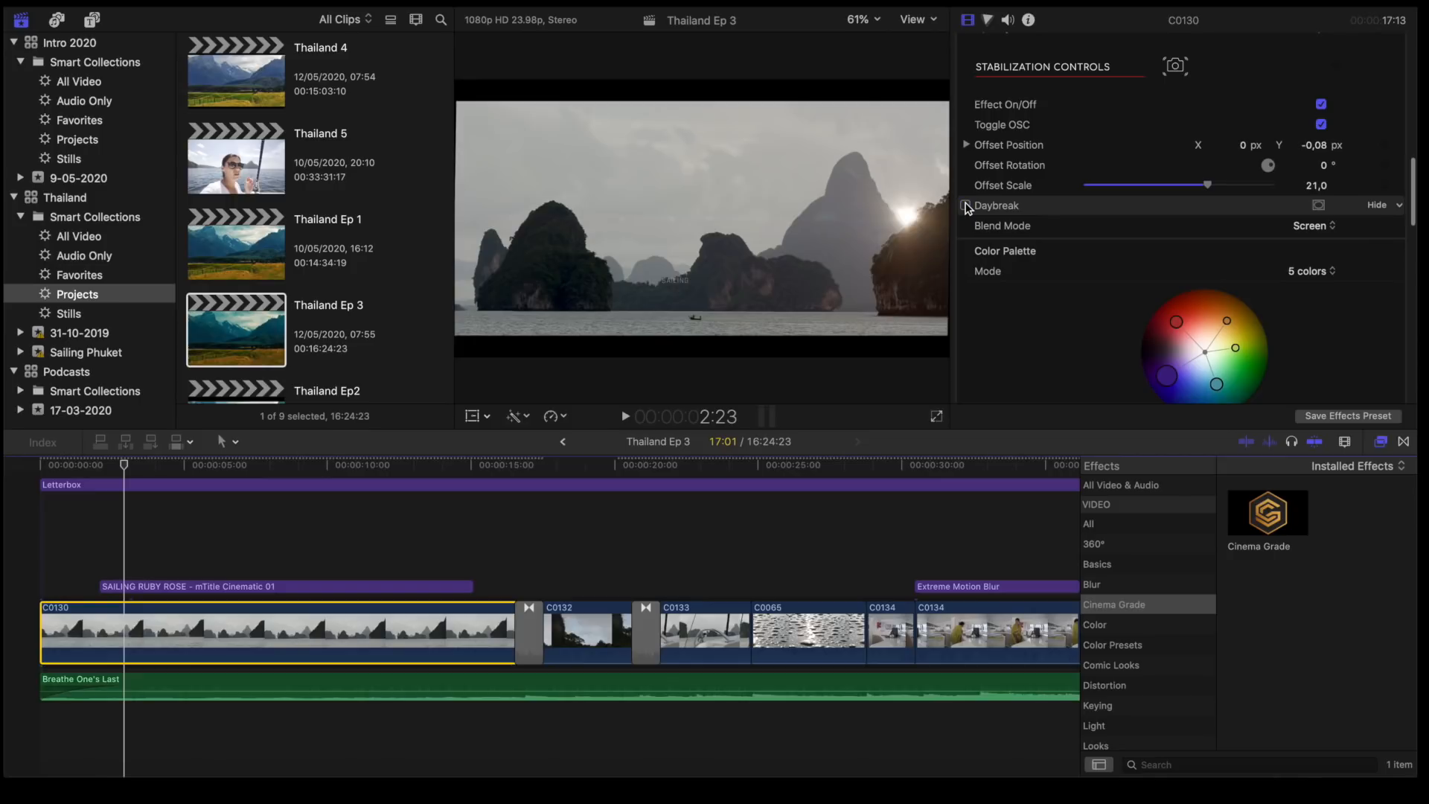
pyautogui.click(967, 207)
pyautogui.click(967, 206)
# - Examine the stabilization controls and the Daybreak effect's blend mode, color palette and basic settings on clip C0130, and show Daybreak's on-screen controls
pyautogui.scroll(-3, 1025, 245)
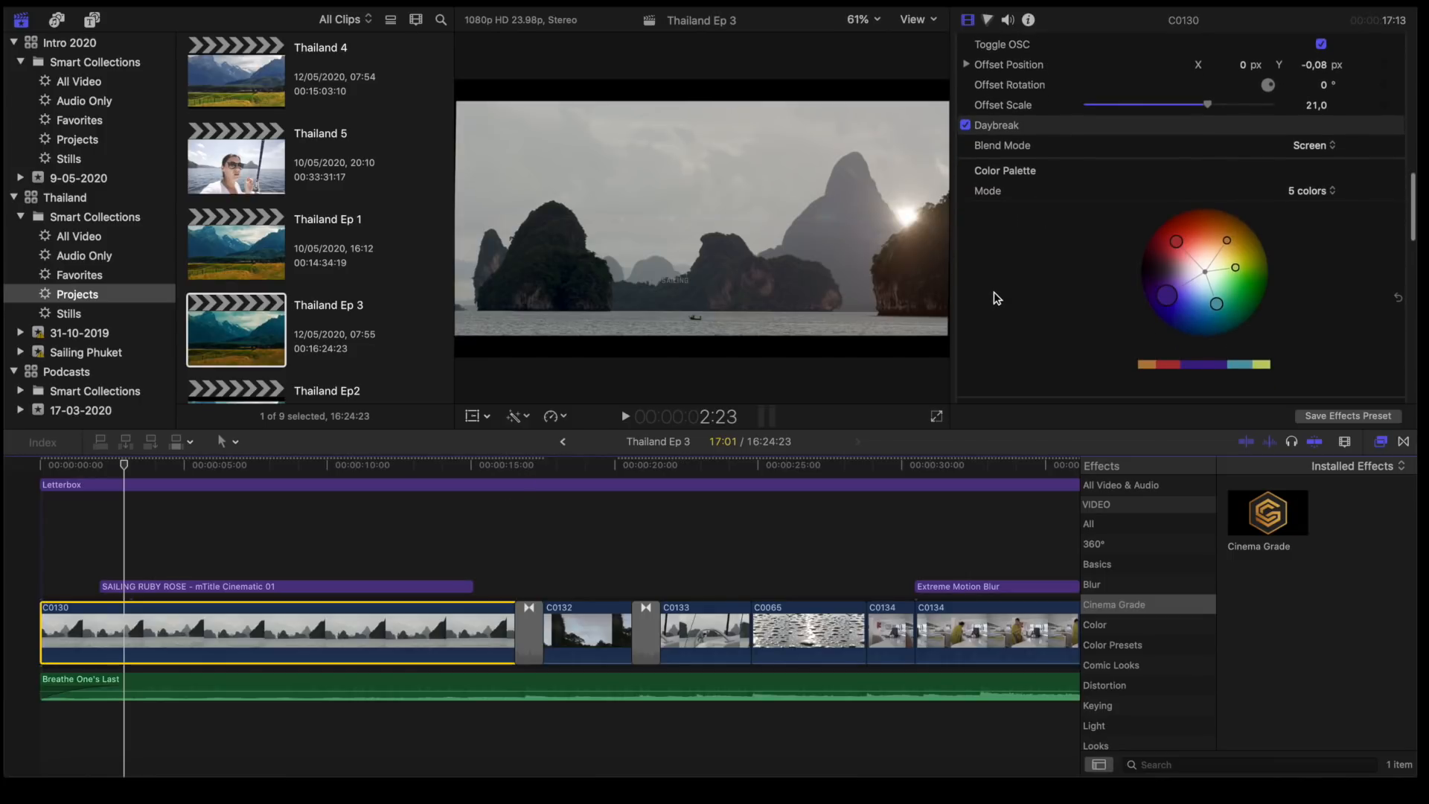
pyautogui.scroll(-2, 998, 298)
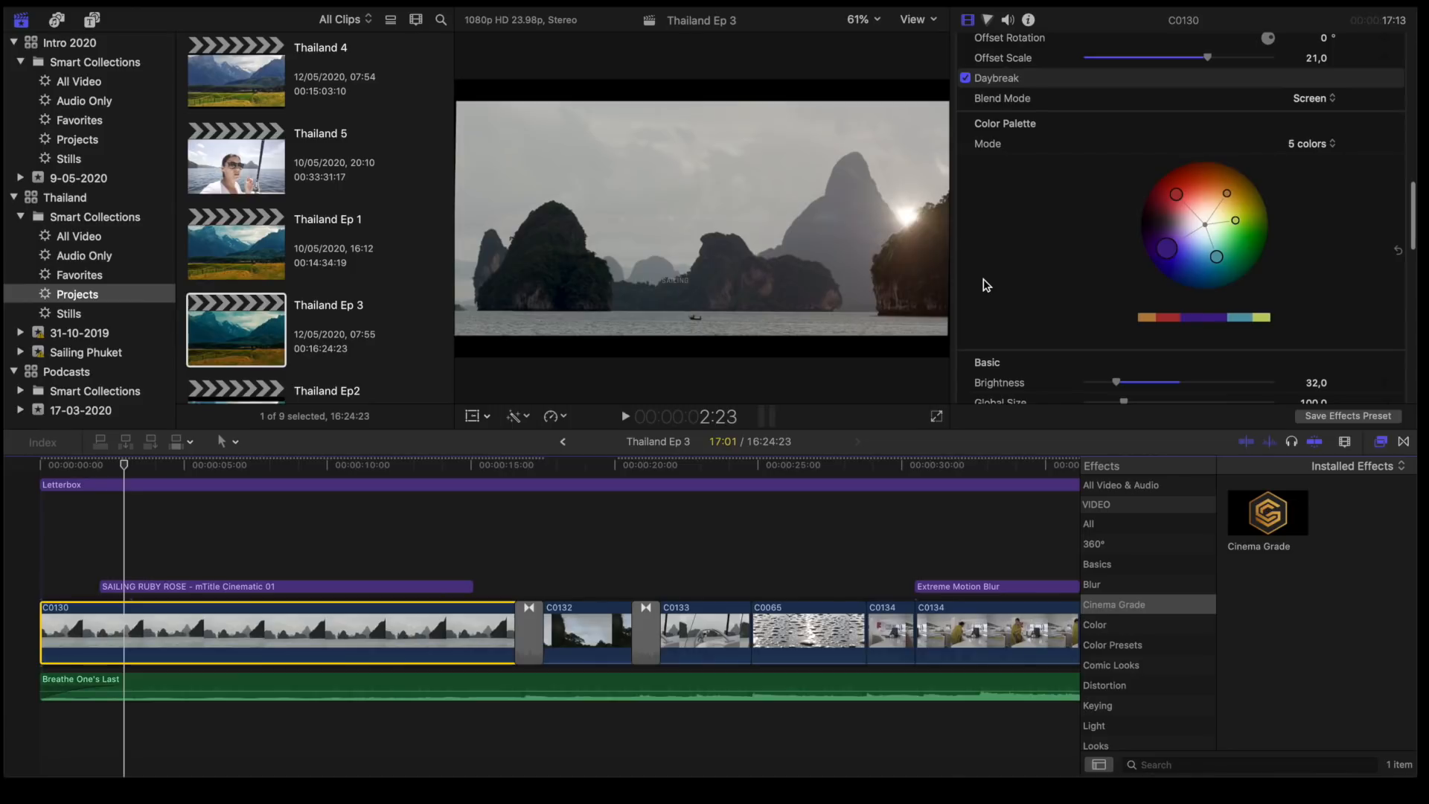
pyautogui.scroll(-3, 987, 285)
pyautogui.scroll(6, 986, 285)
pyautogui.scroll(4, 986, 286)
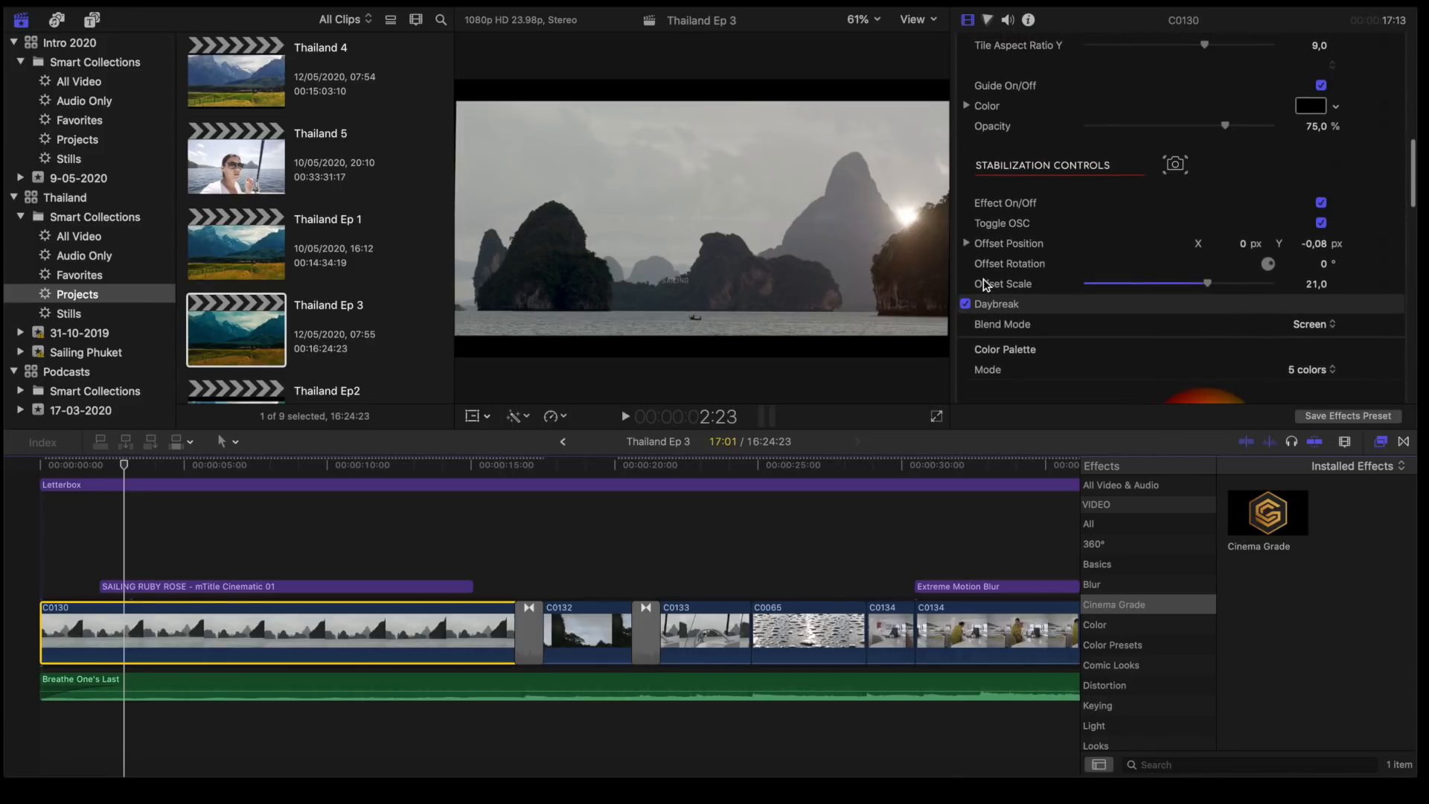
pyautogui.scroll(2, 986, 285)
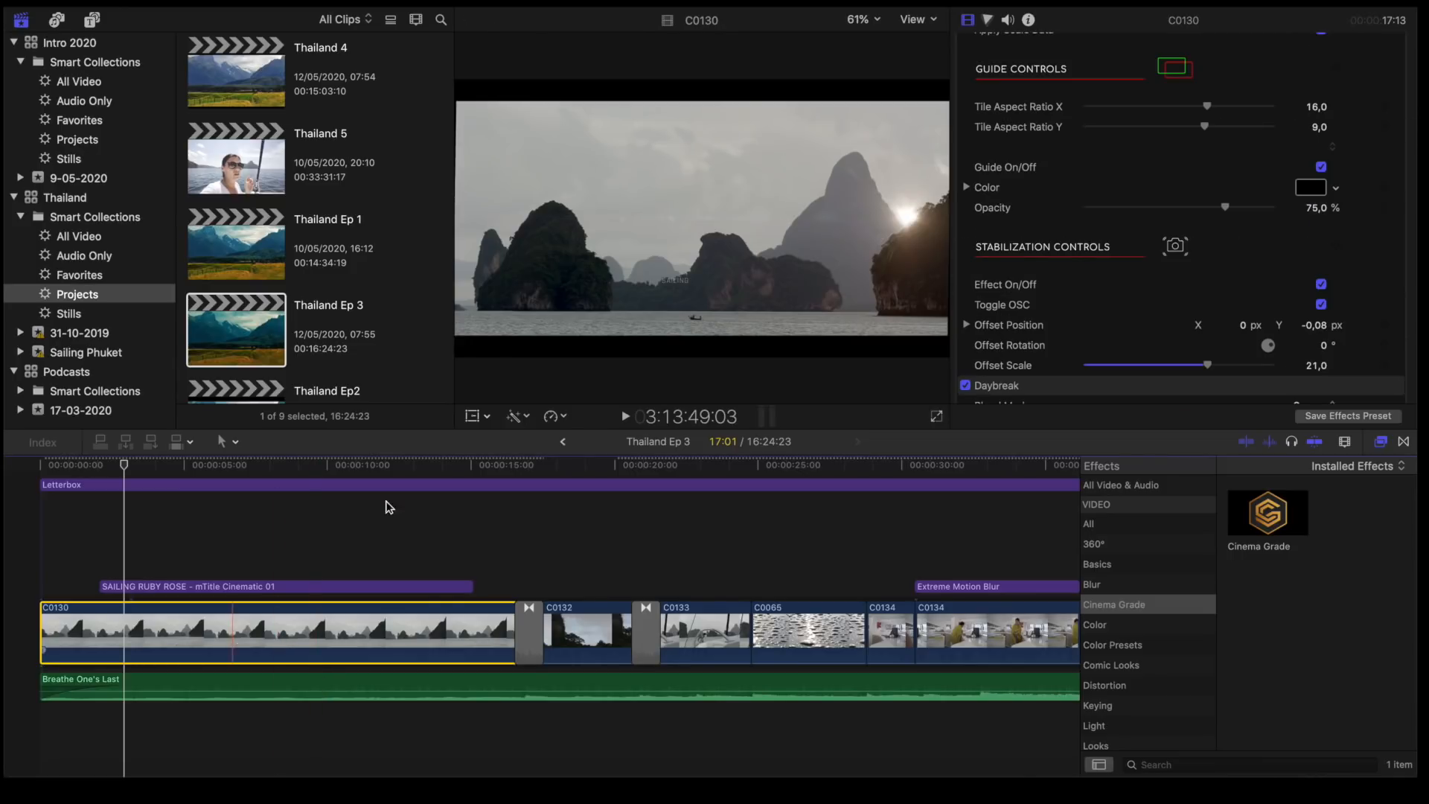
pyautogui.scroll(-1, 1006, 210)
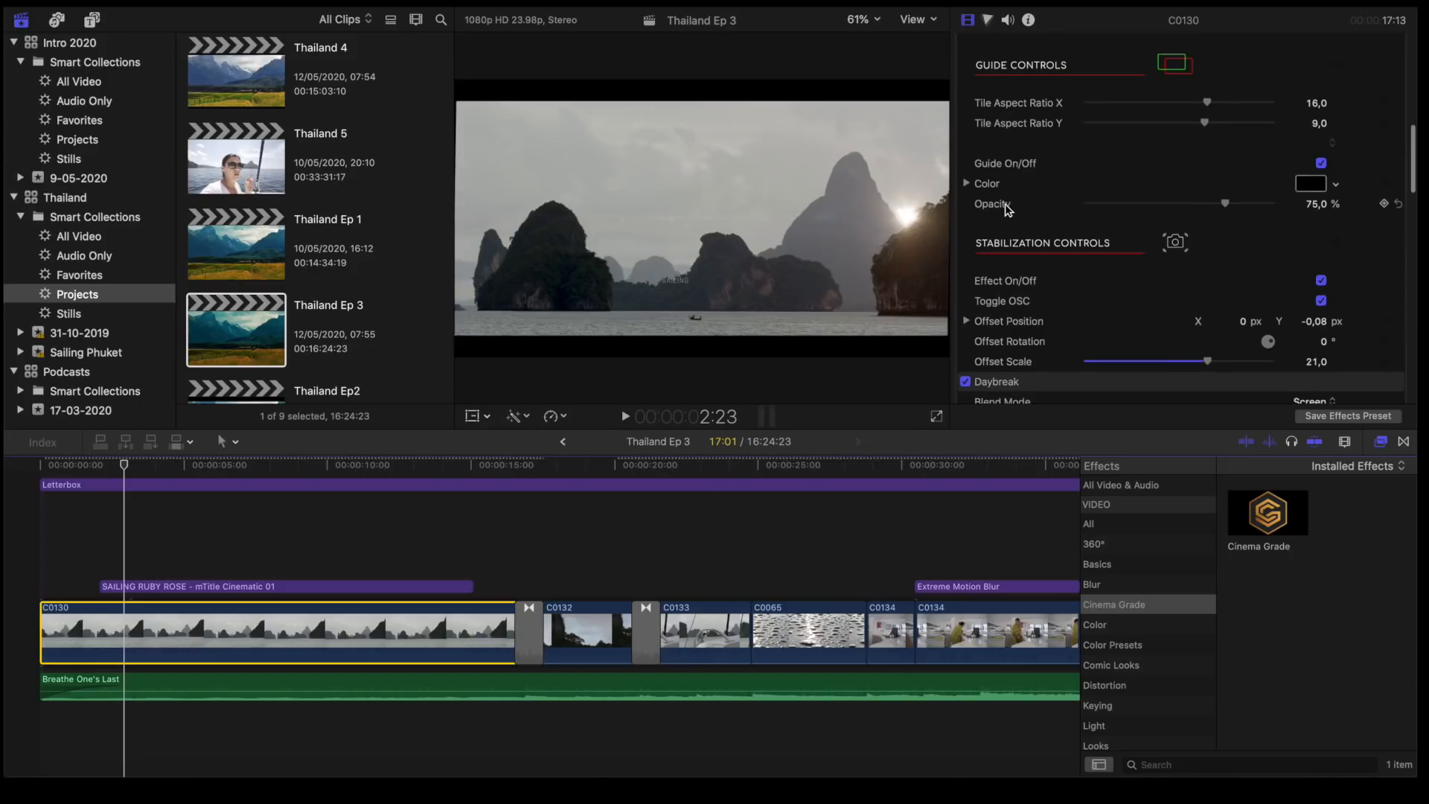
pyautogui.scroll(2, 1007, 210)
pyautogui.scroll(-10, 1006, 209)
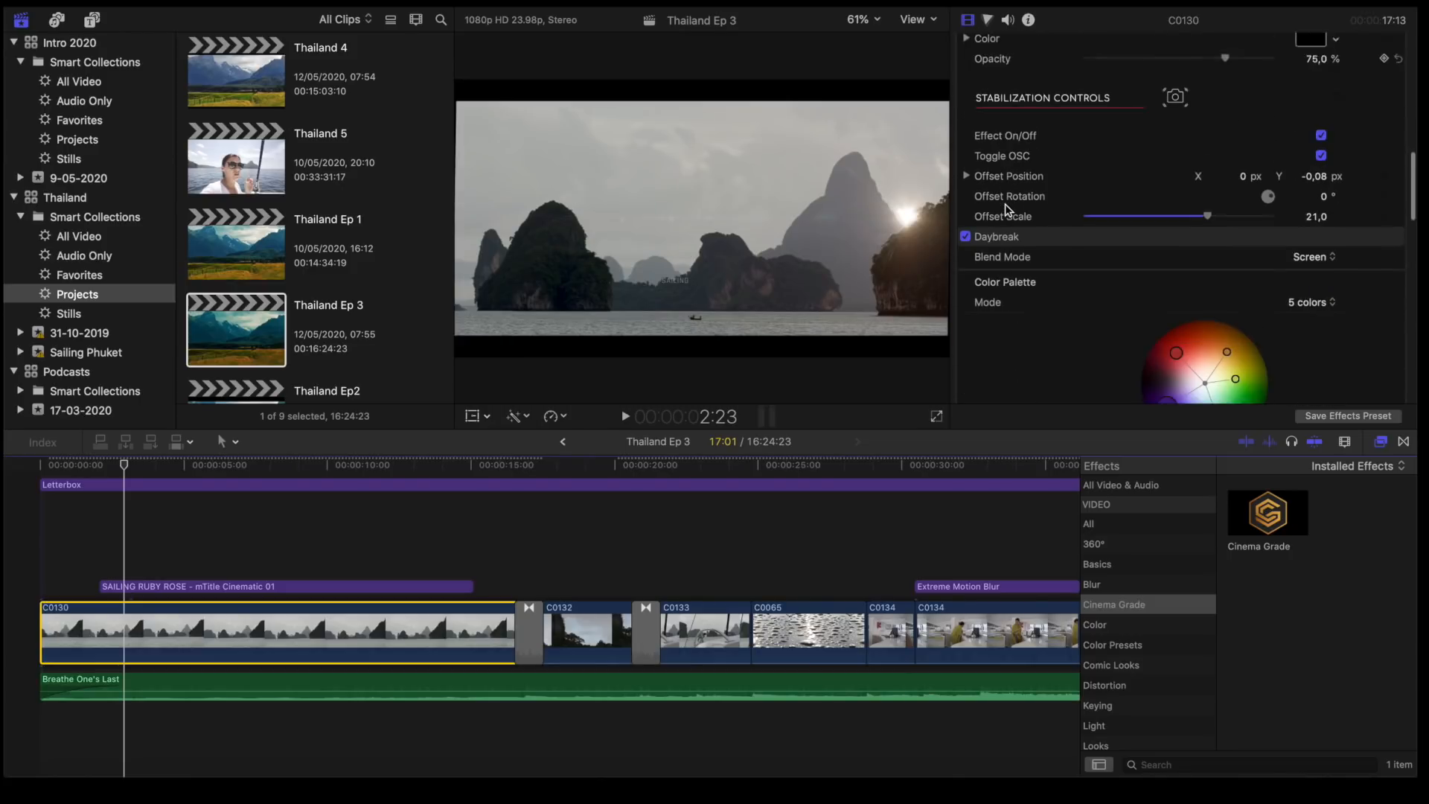
pyautogui.scroll(3, 1006, 209)
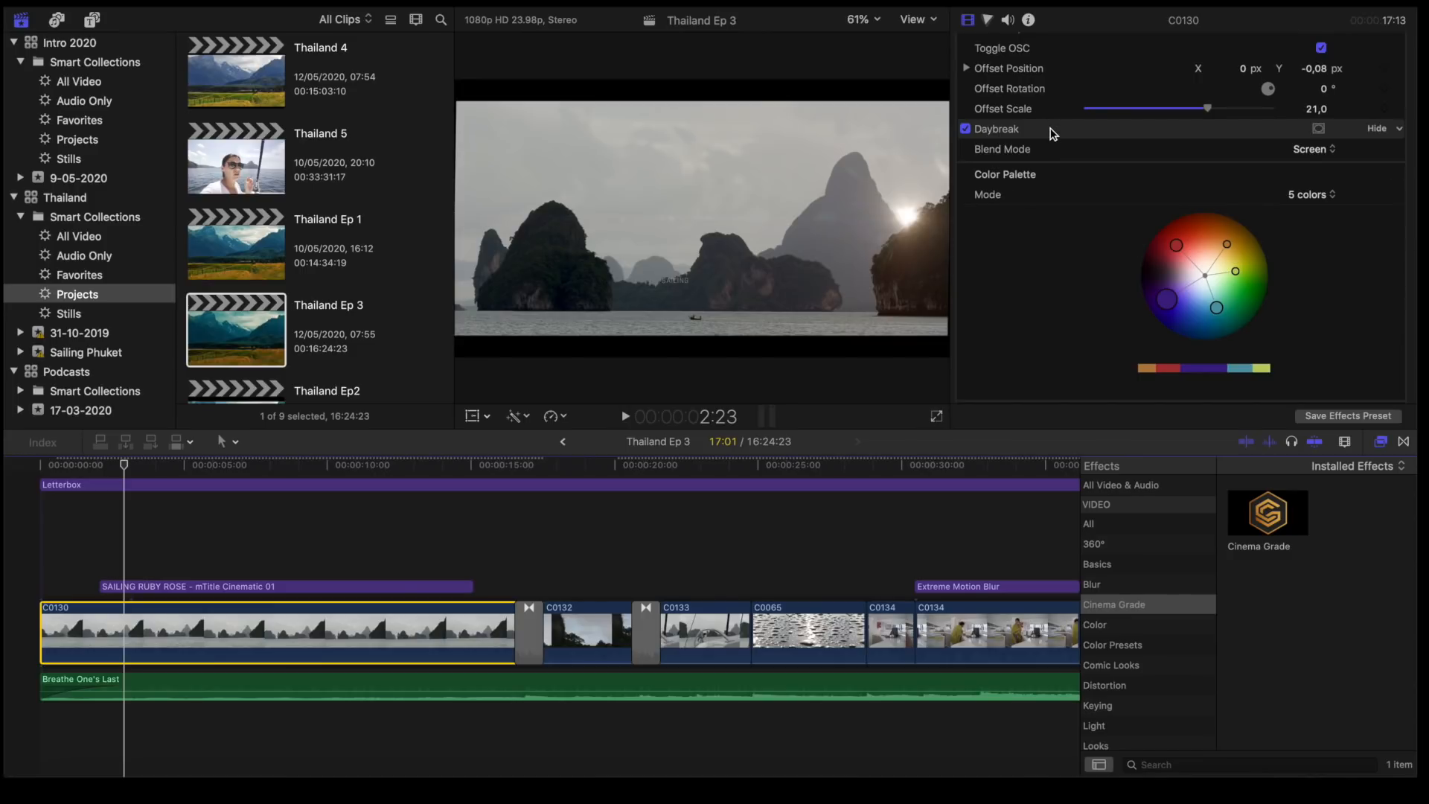
pyautogui.click(1053, 131)
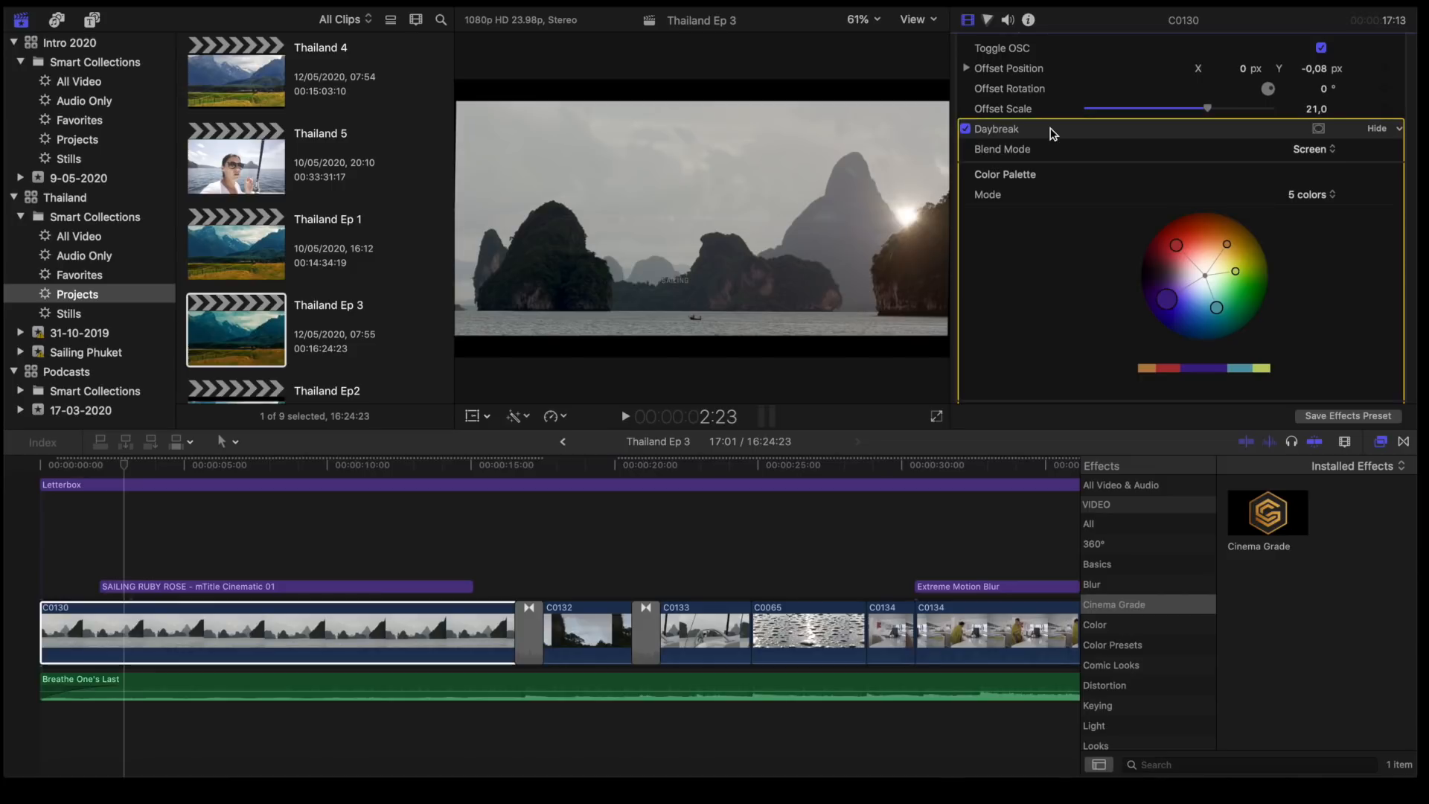
pyautogui.scroll(-1, 1046, 248)
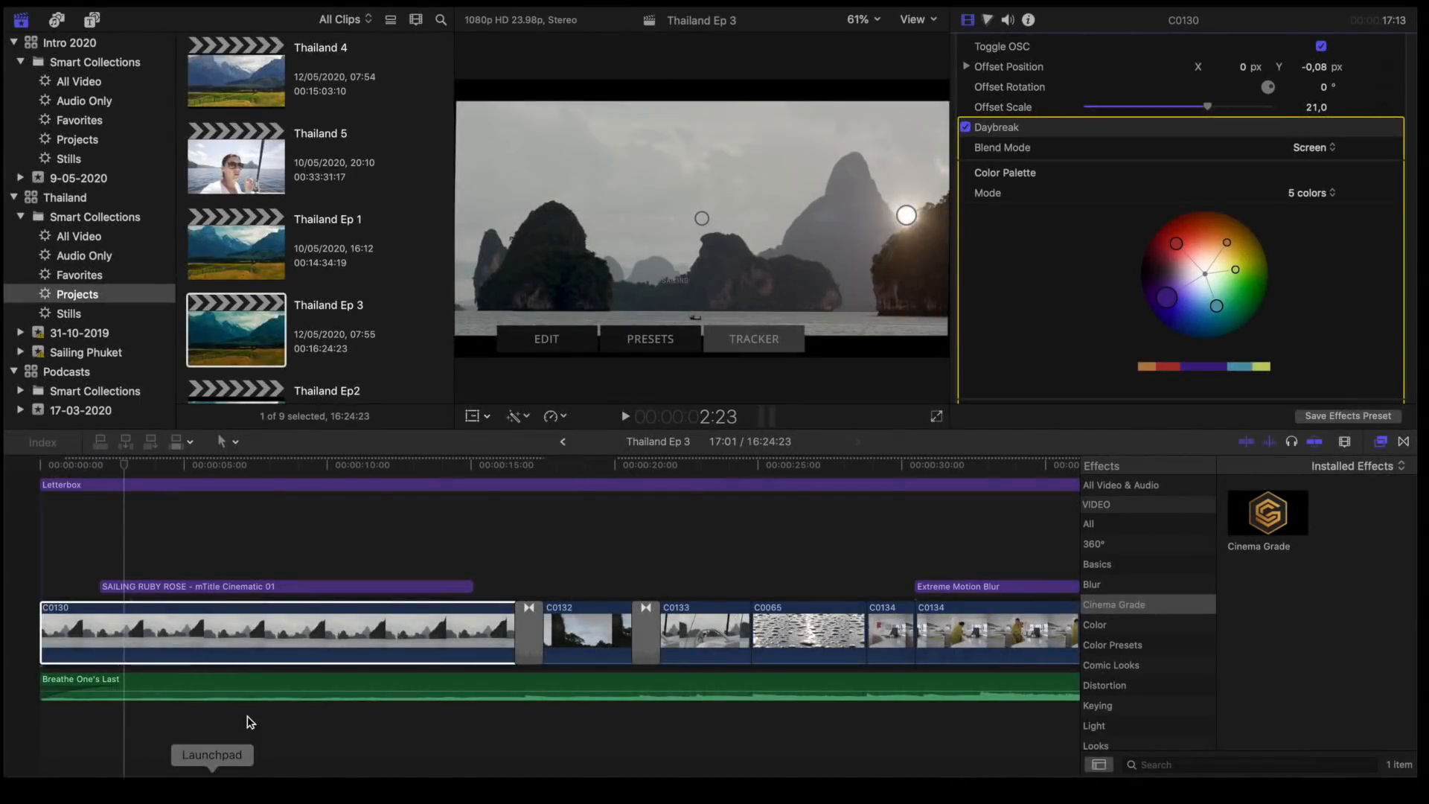
# - Enable the LUT adjustment title that lies above the Letterbox over the opening
pyautogui.click(140, 506)
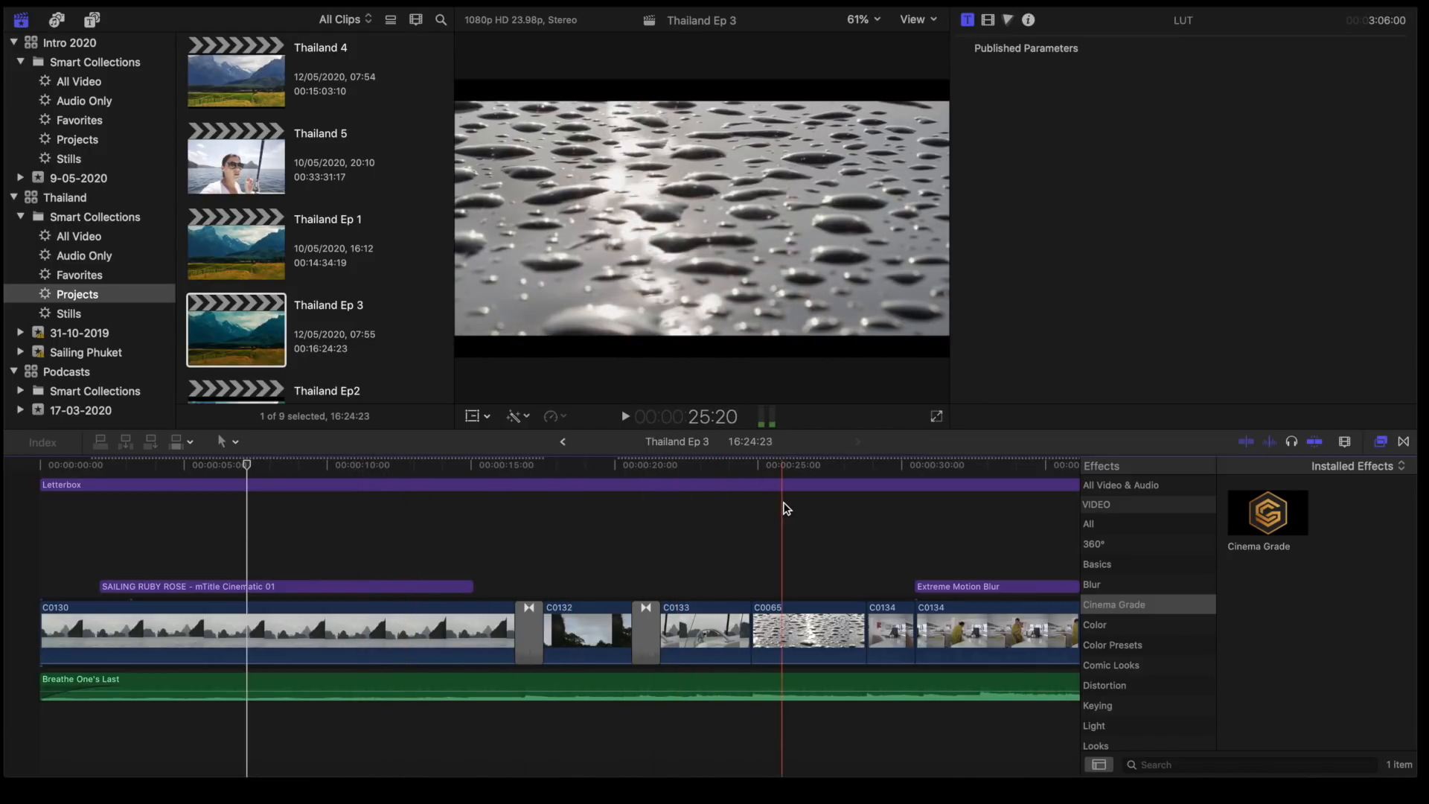
pyautogui.scroll(-1, 248, 531)
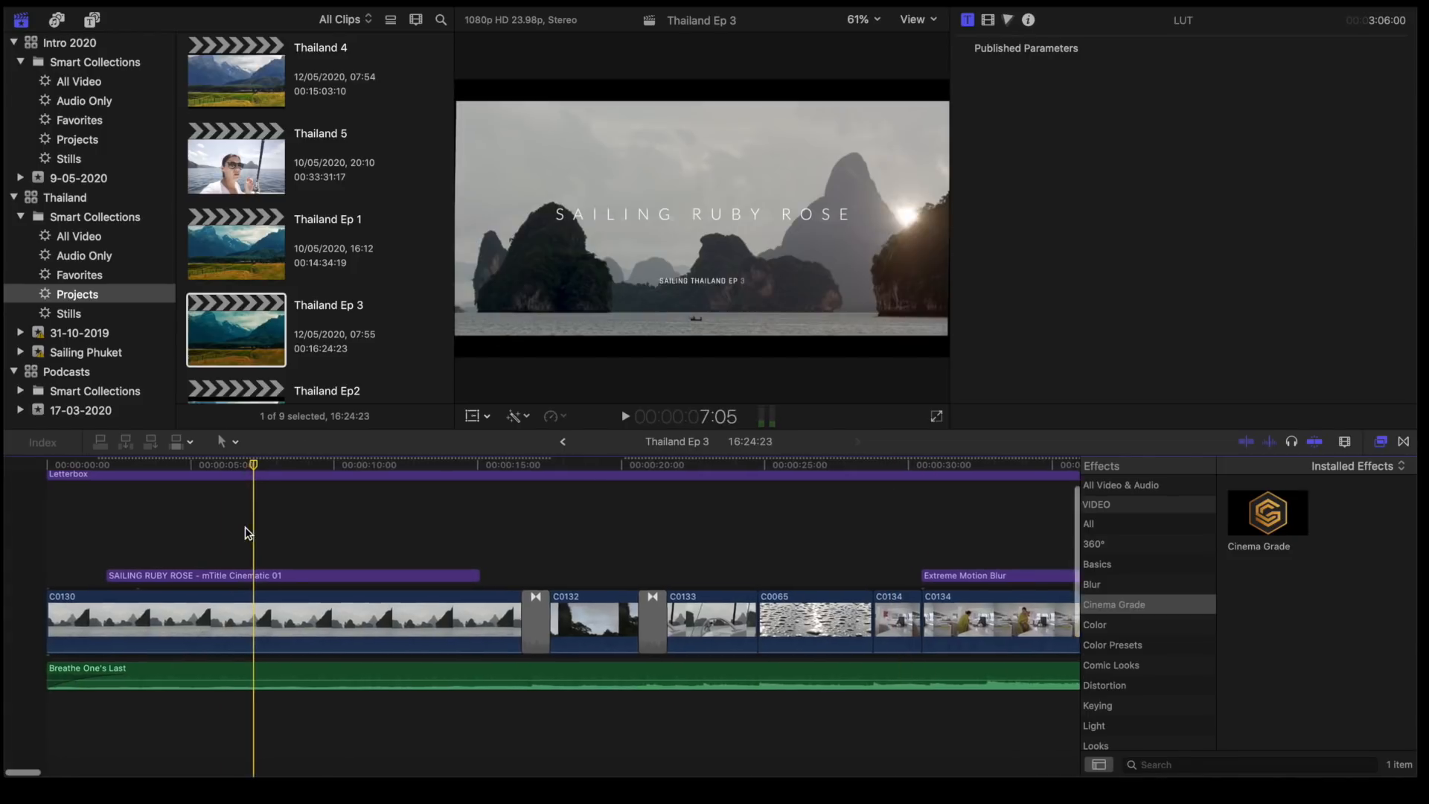
pyautogui.scroll(5, 110, 580)
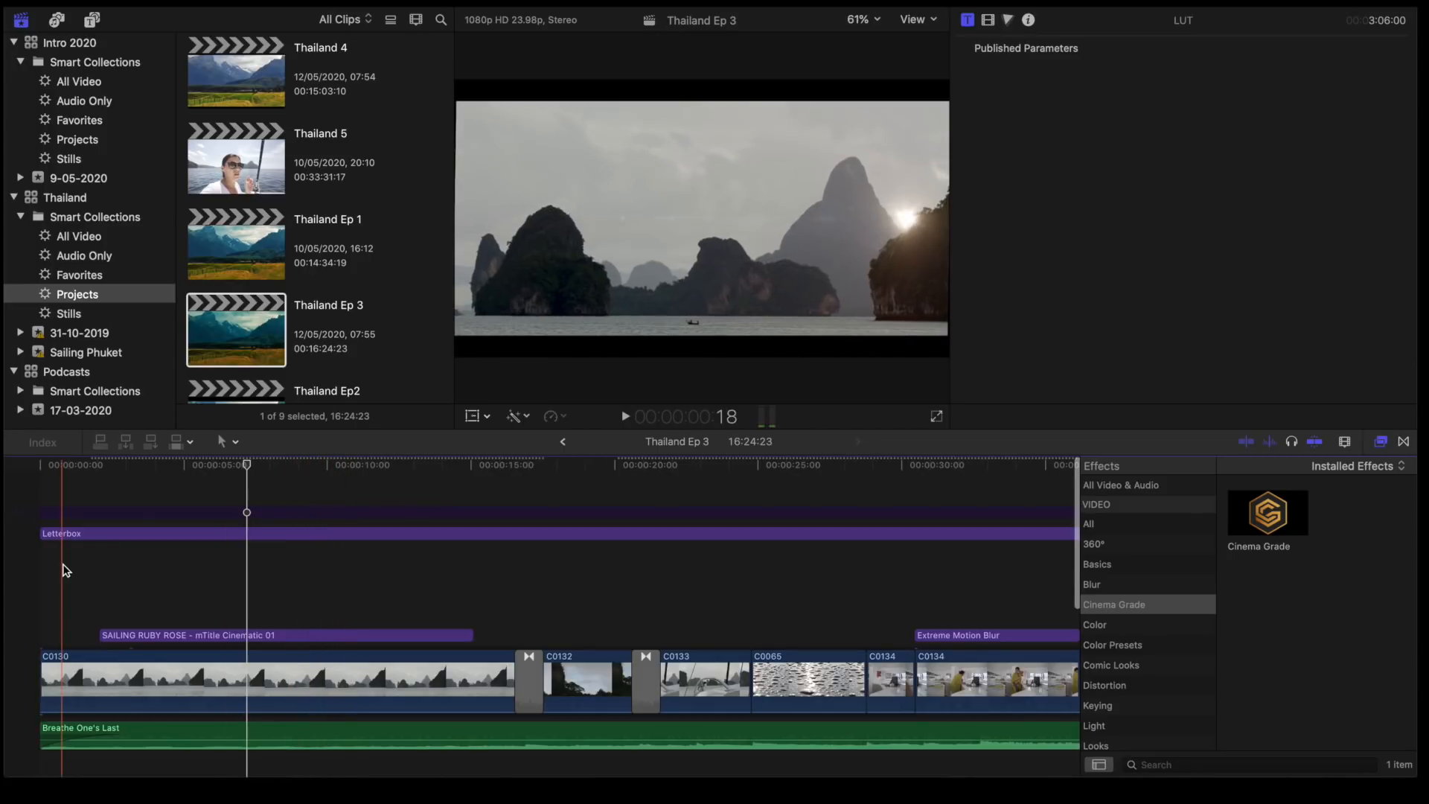
pyautogui.click(62, 512)
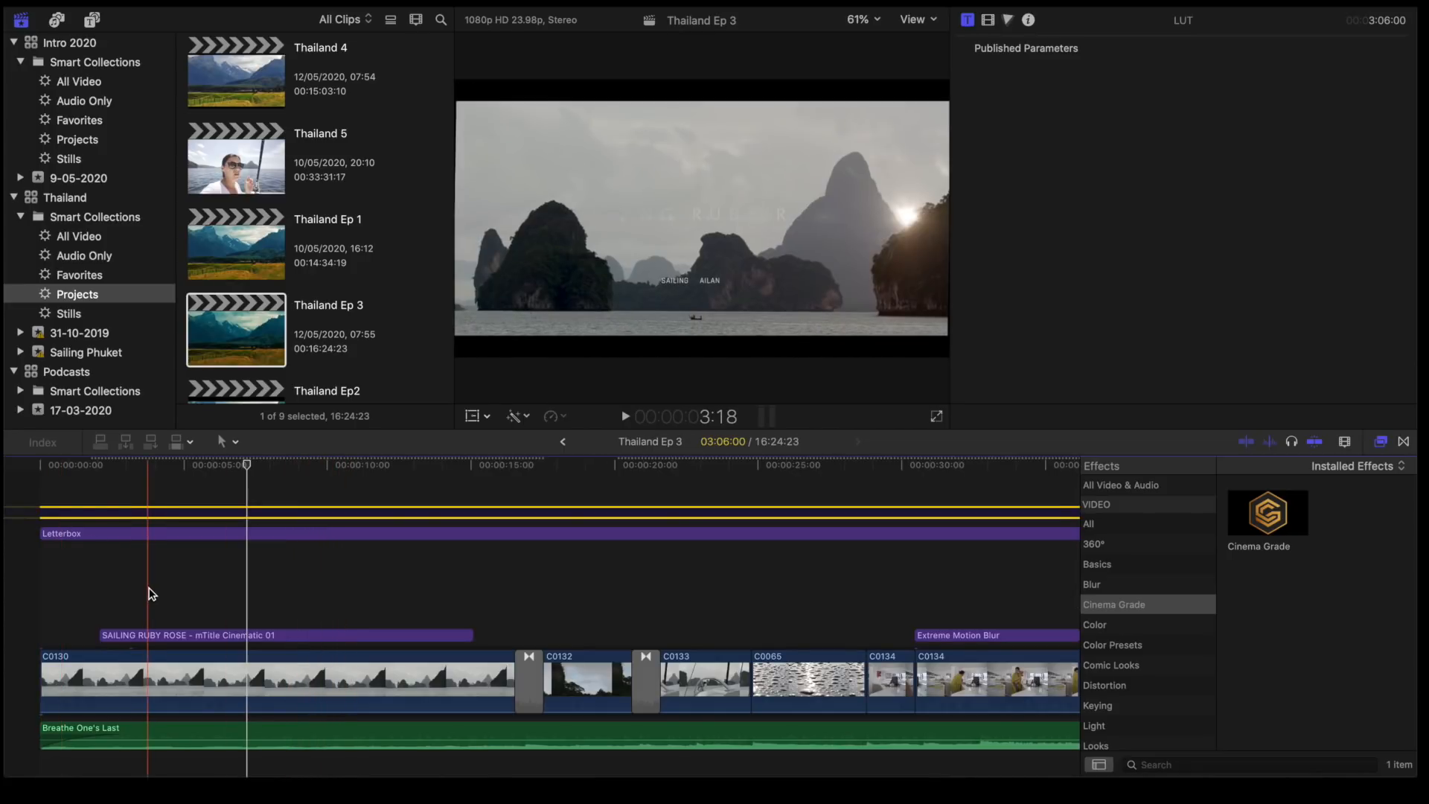
pyautogui.press('v')
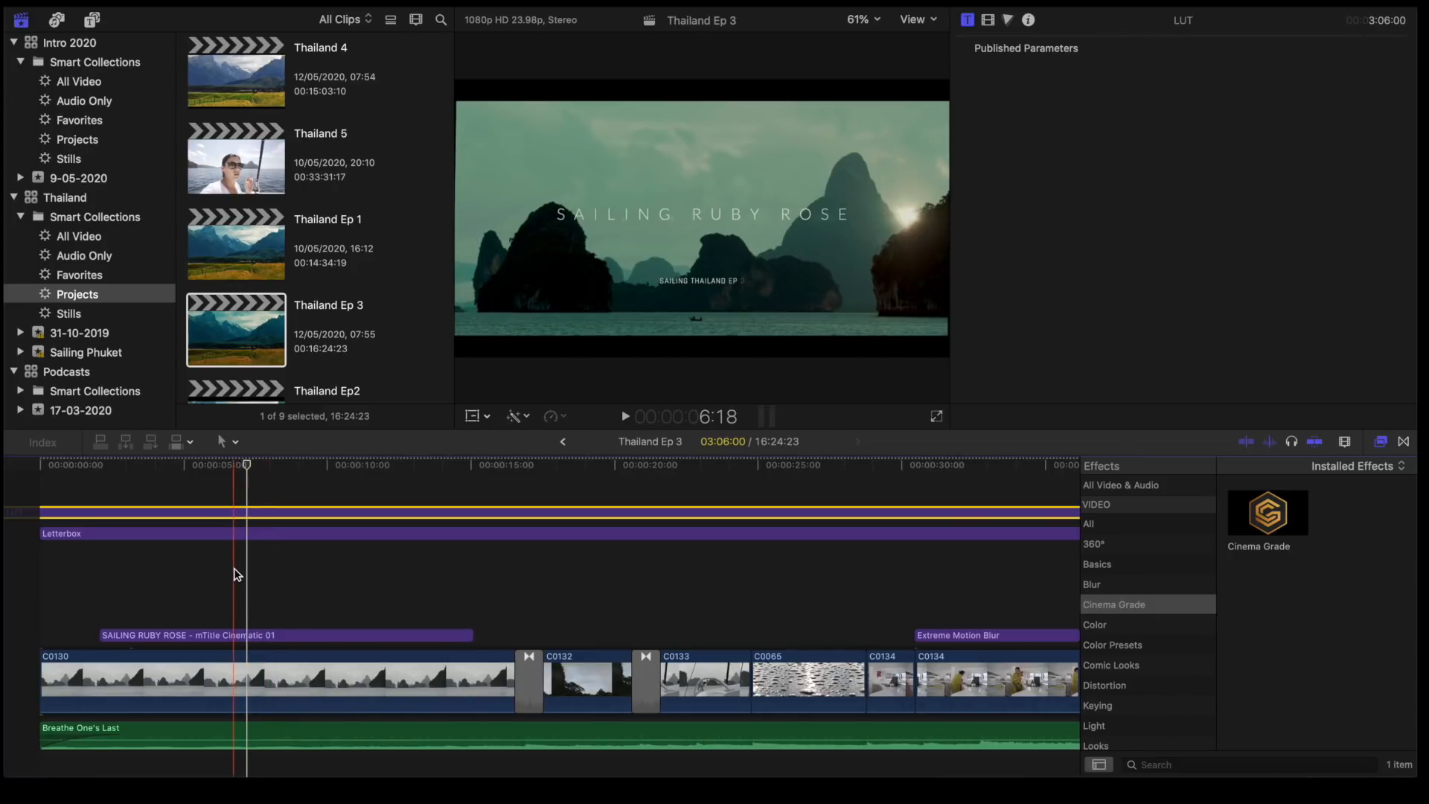
# - Open the LUT title's Cinema Grade controls, view the recent looks in Final Grading, and leave the look browser, discarding changes
pyautogui.click(989, 23)
pyautogui.click(1162, 108)
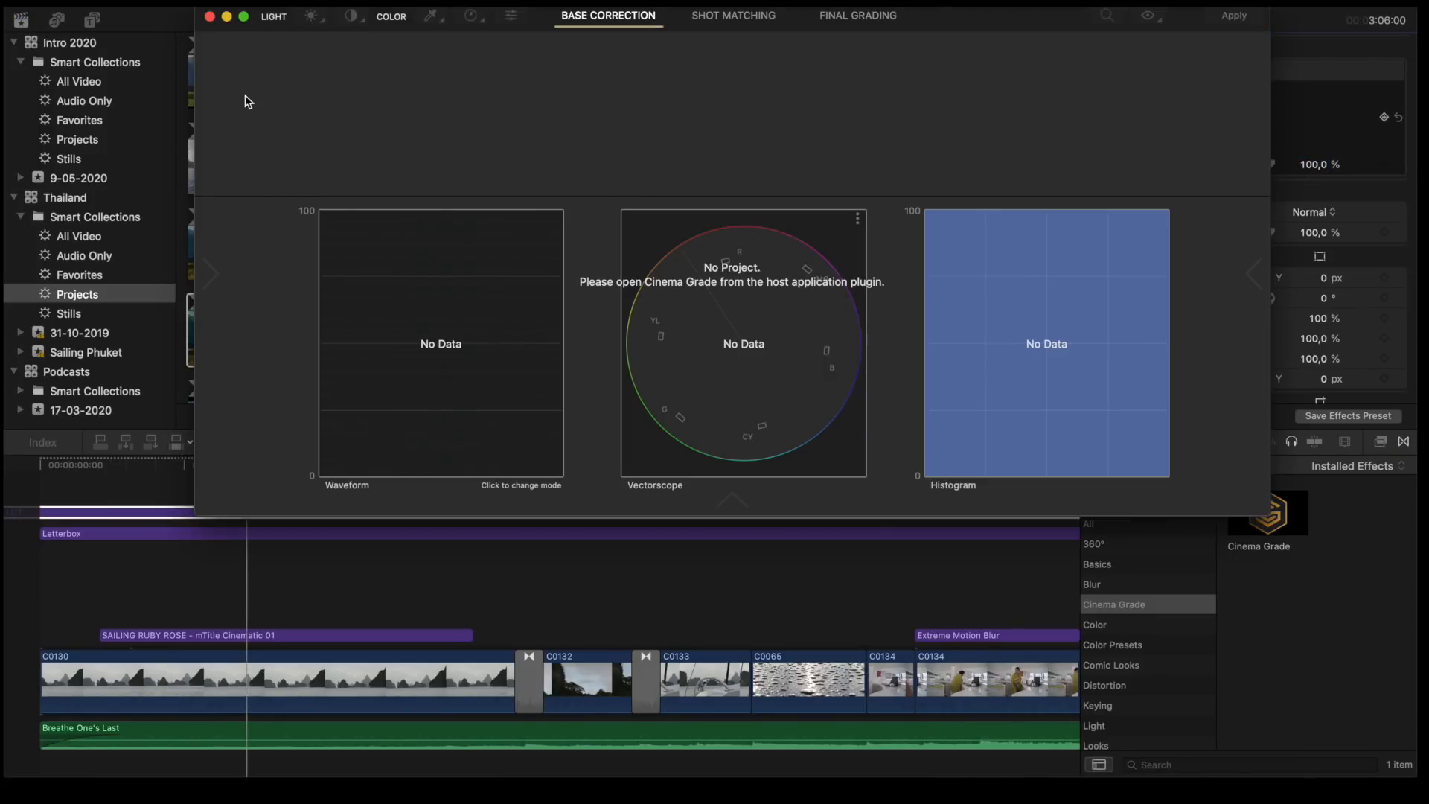
pyautogui.click(825, 20)
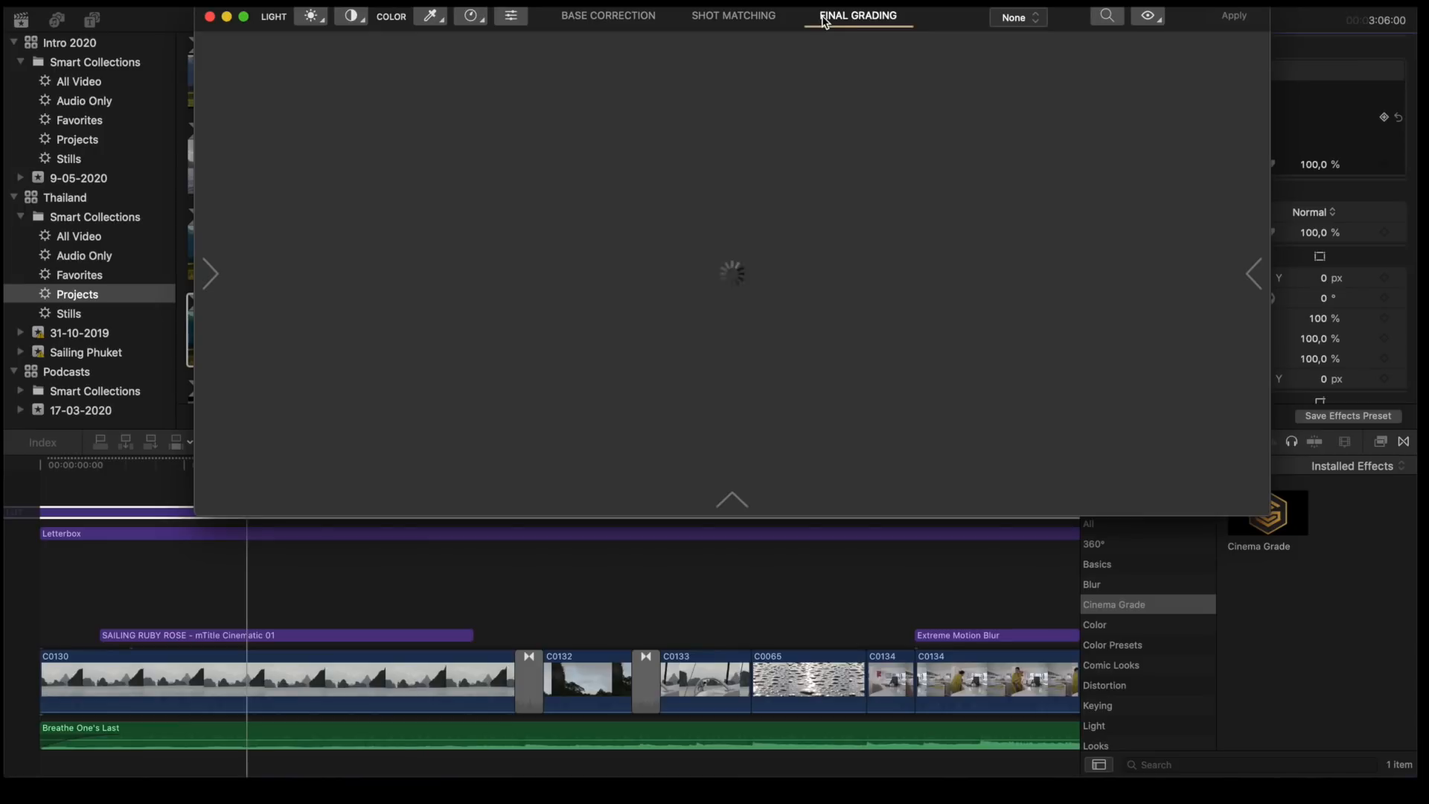
pyautogui.click(211, 273)
pyautogui.click(295, 212)
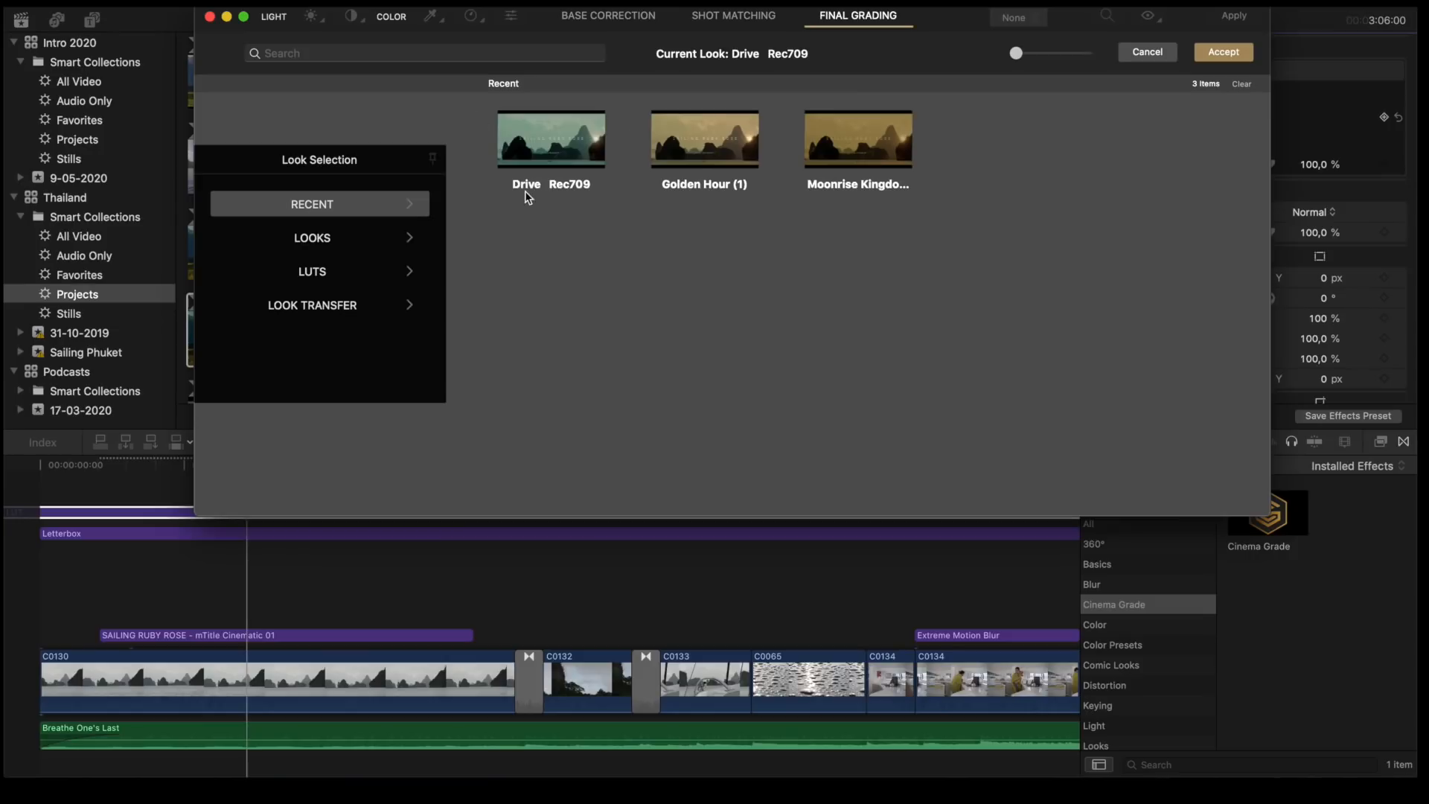
pyautogui.click(1154, 51)
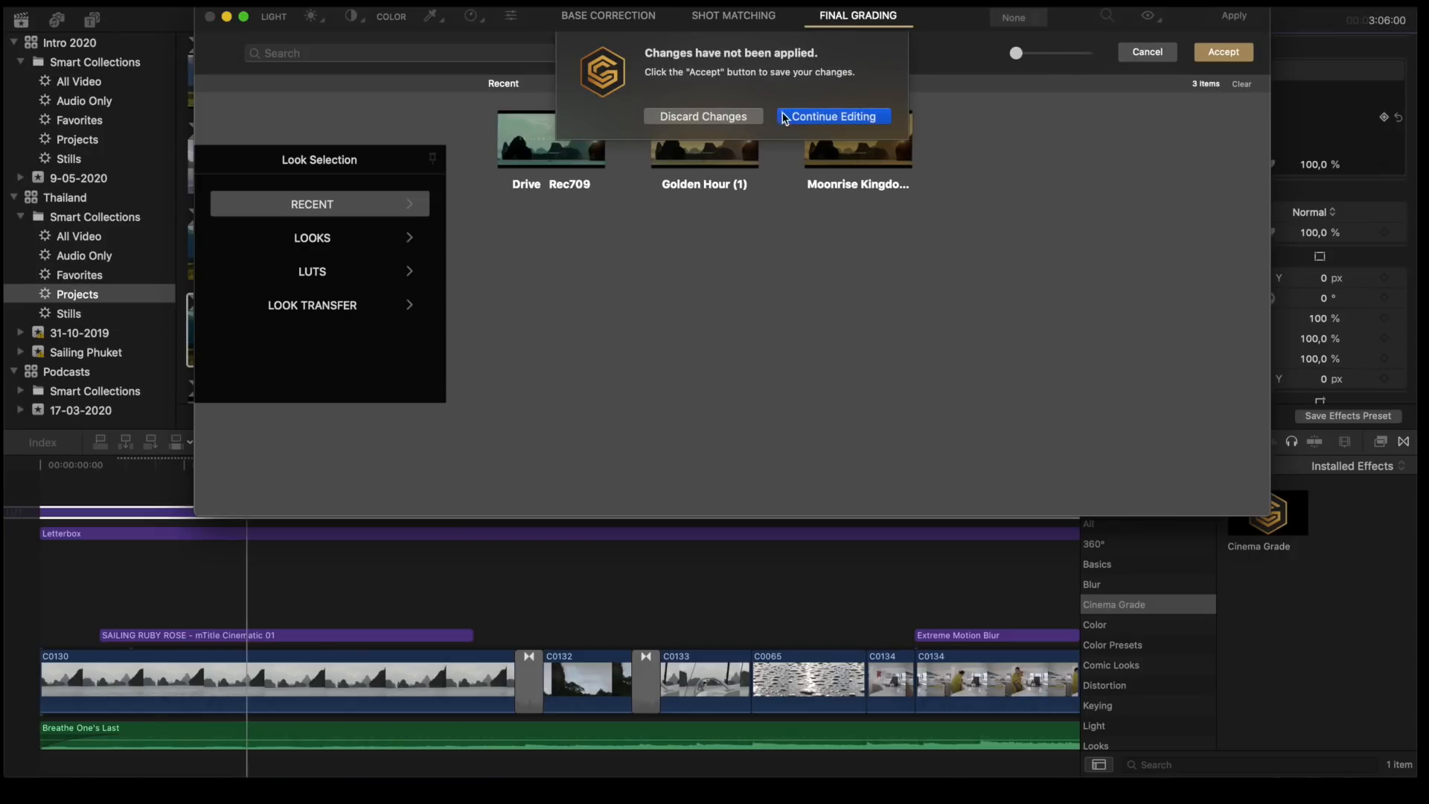
pyautogui.click(712, 115)
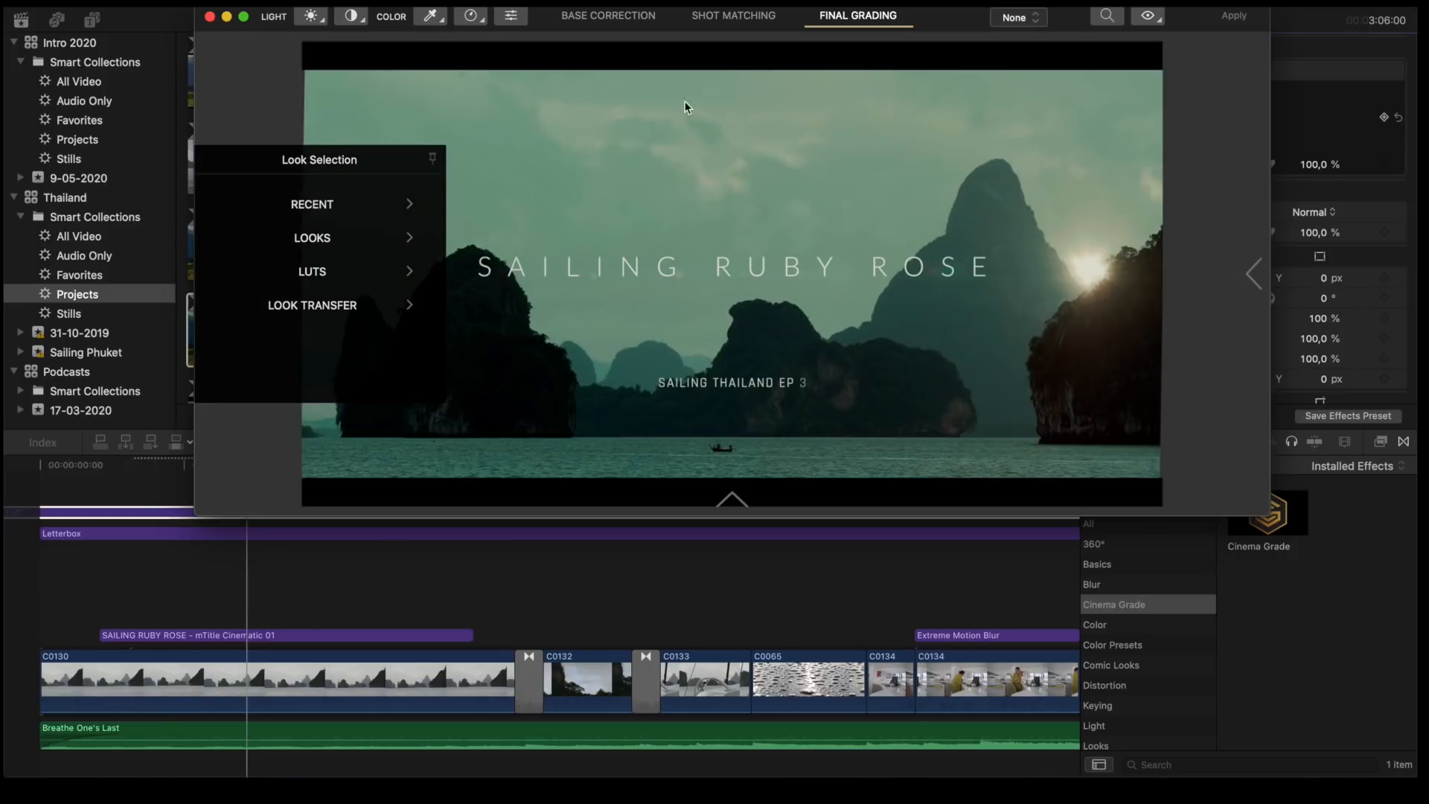